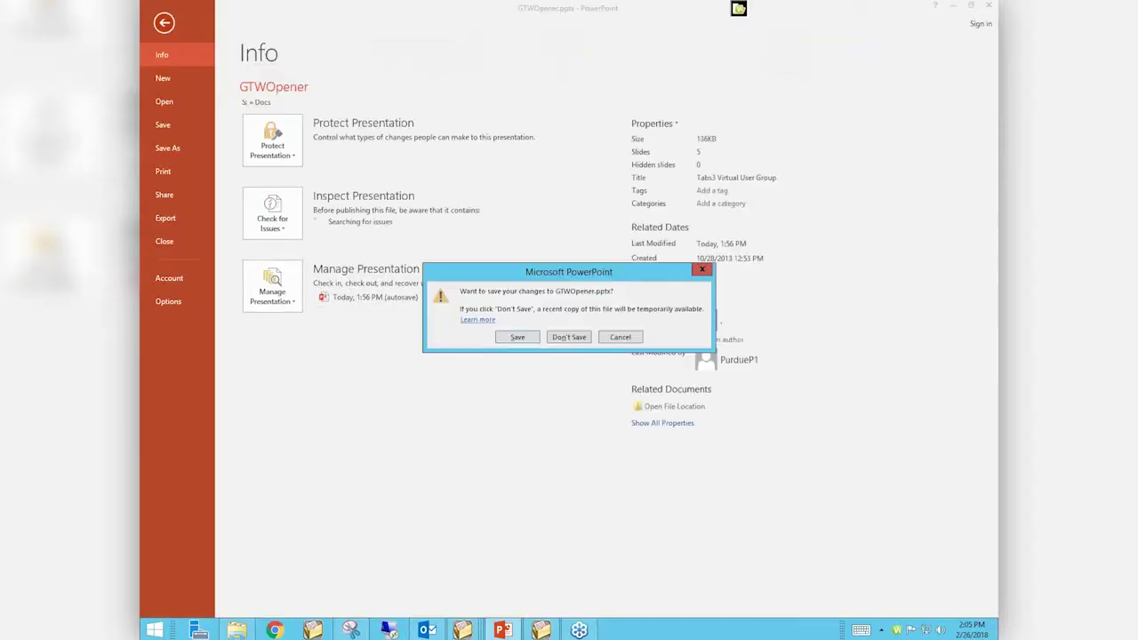
Close the presentation without saving and switch to the PracticeMaster Task Folders window
click(566, 337)
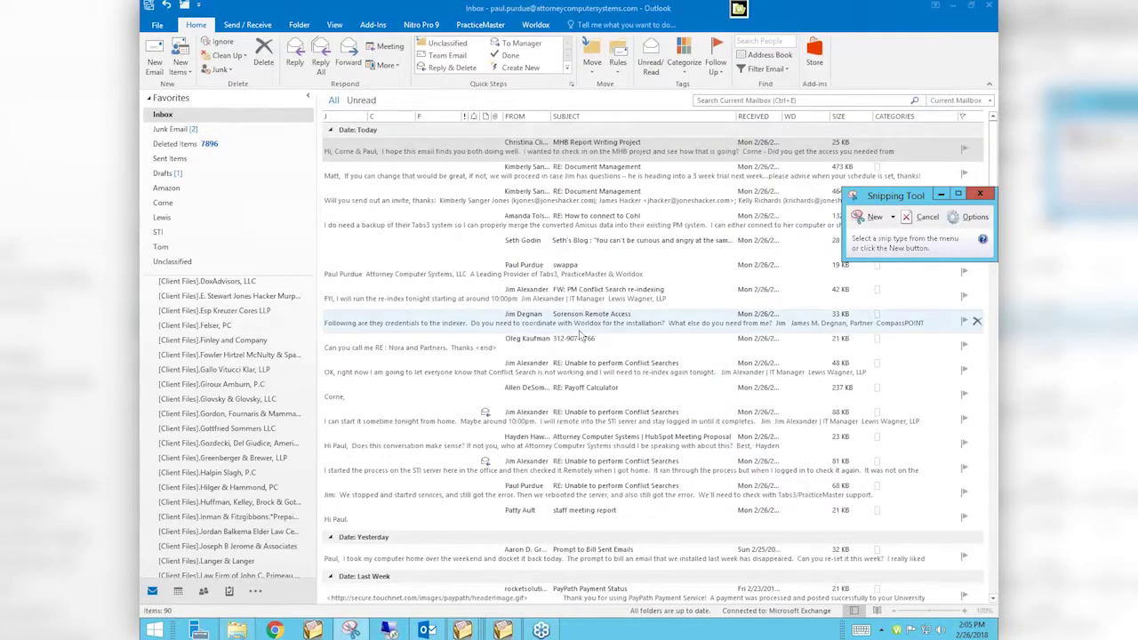
key(alt+Tab)
key(alt+Tab)
key(alt+Tab)
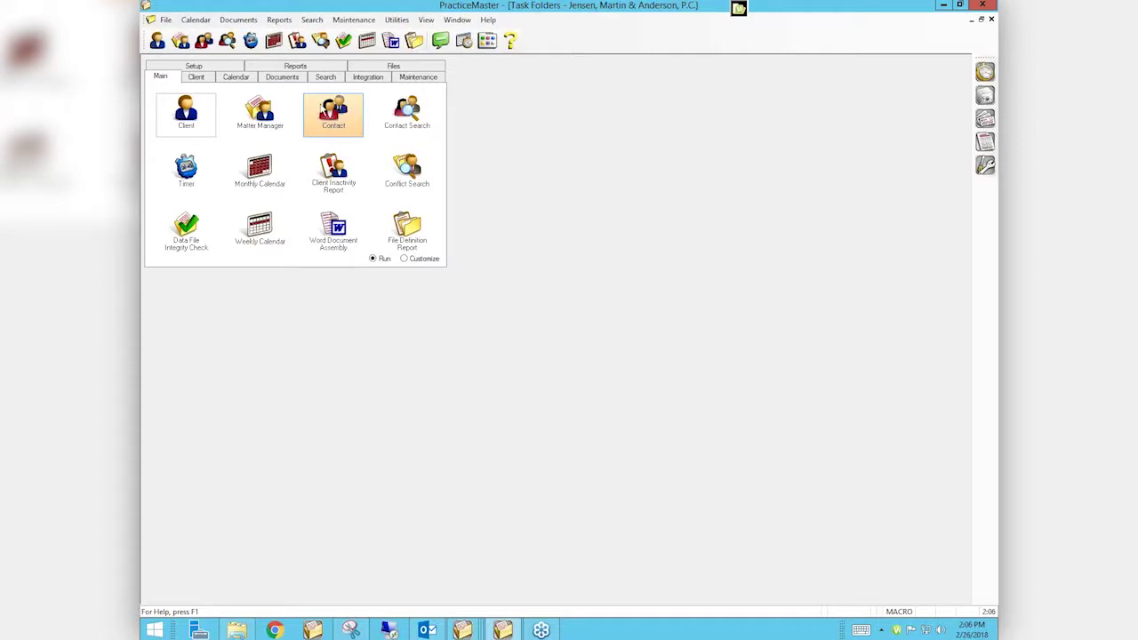
Show ABC Bank's contact usage, cycling through Client Summary, File and Record views, then back to Client Summary
click(328, 112)
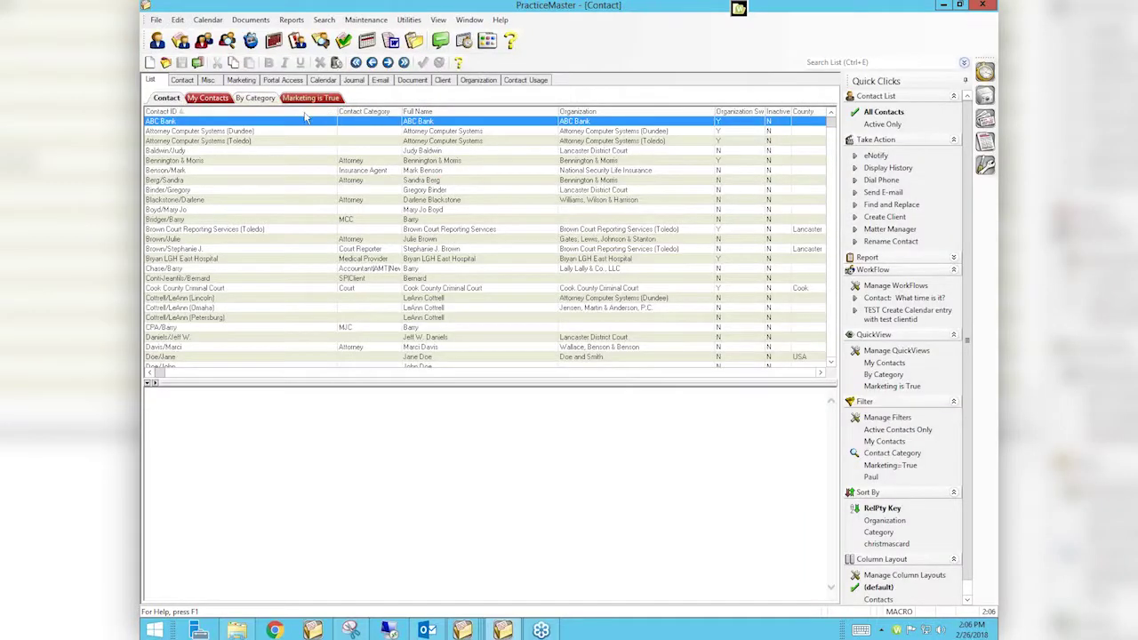
click(528, 80)
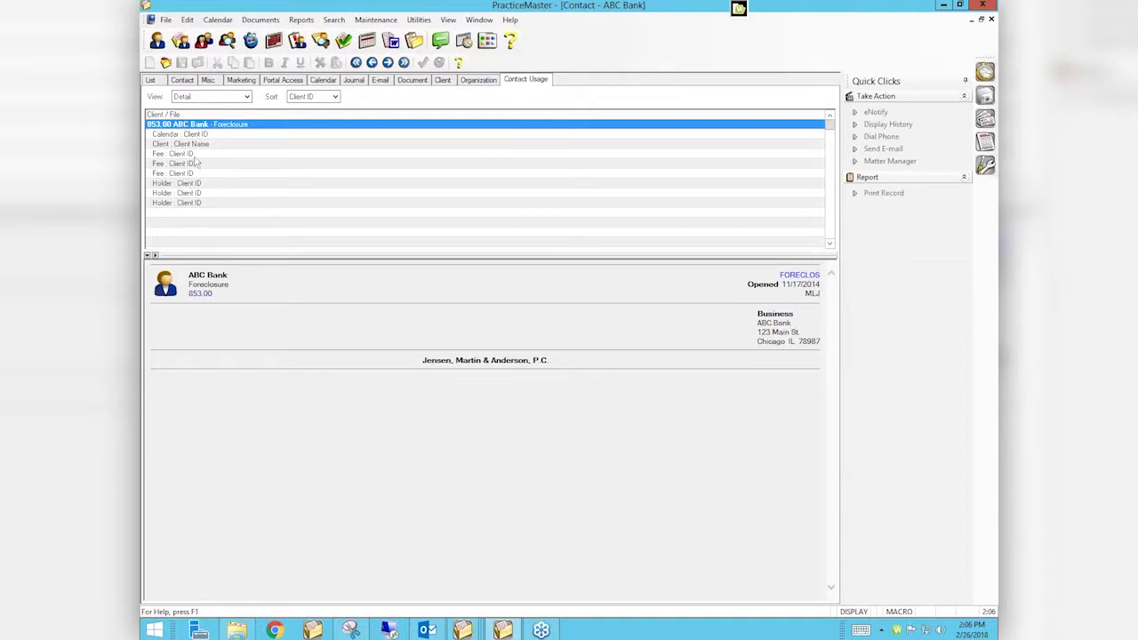
click(235, 98)
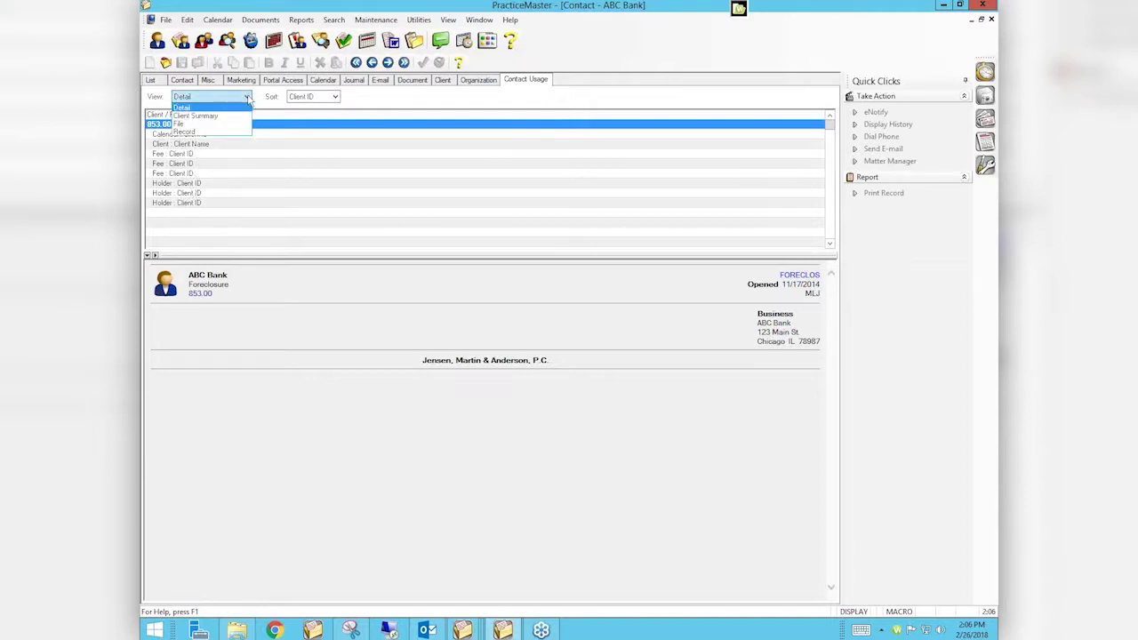
click(197, 116)
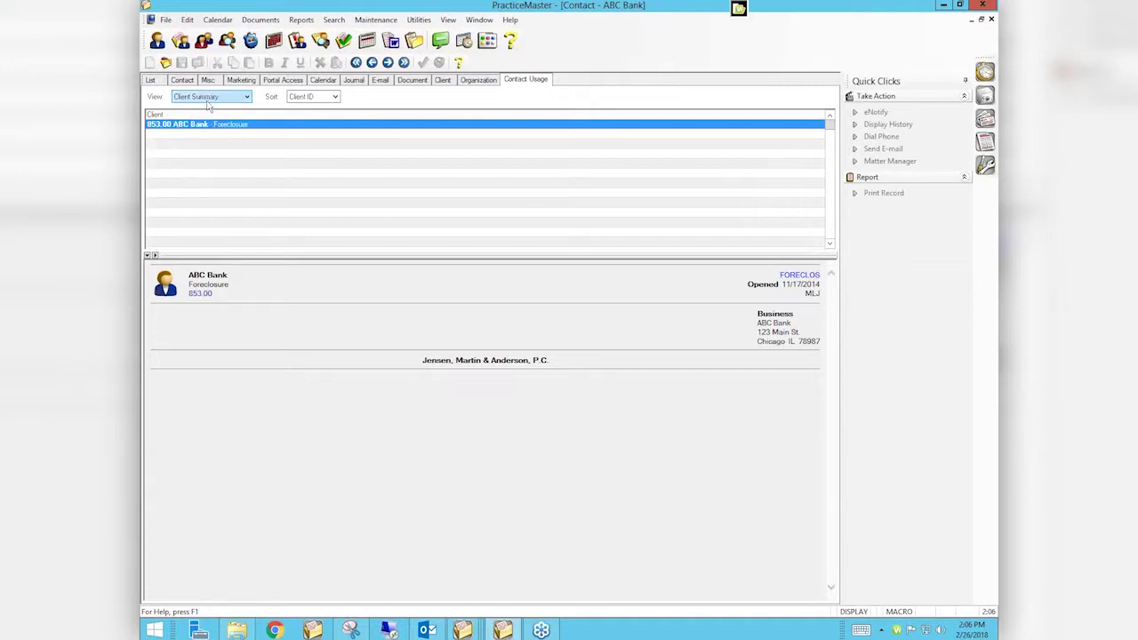
click(248, 98)
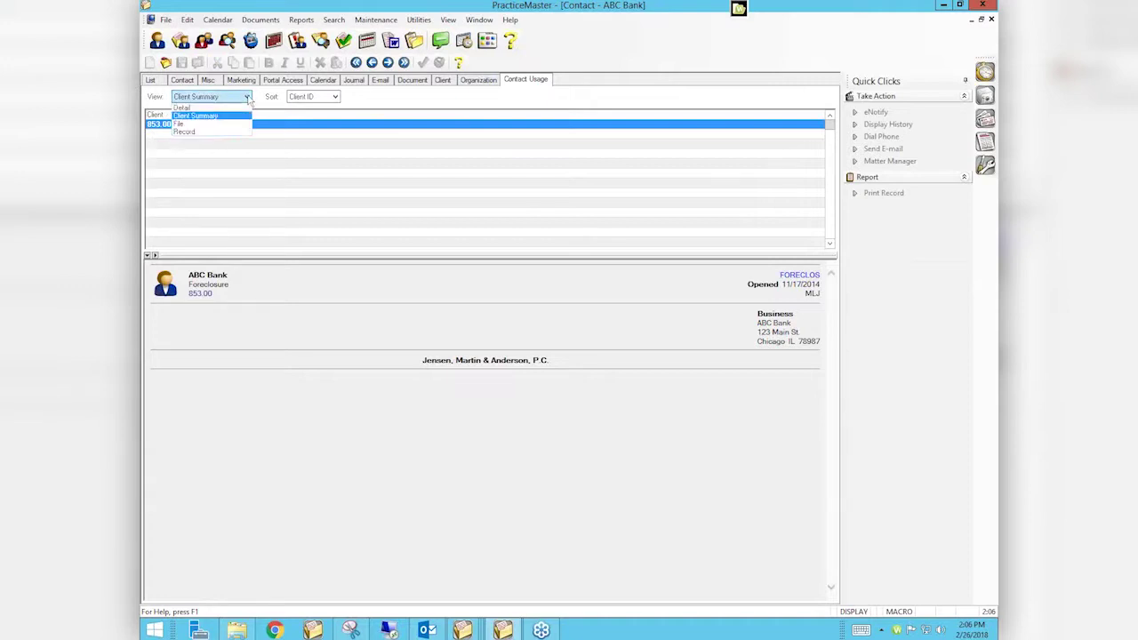
click(180, 124)
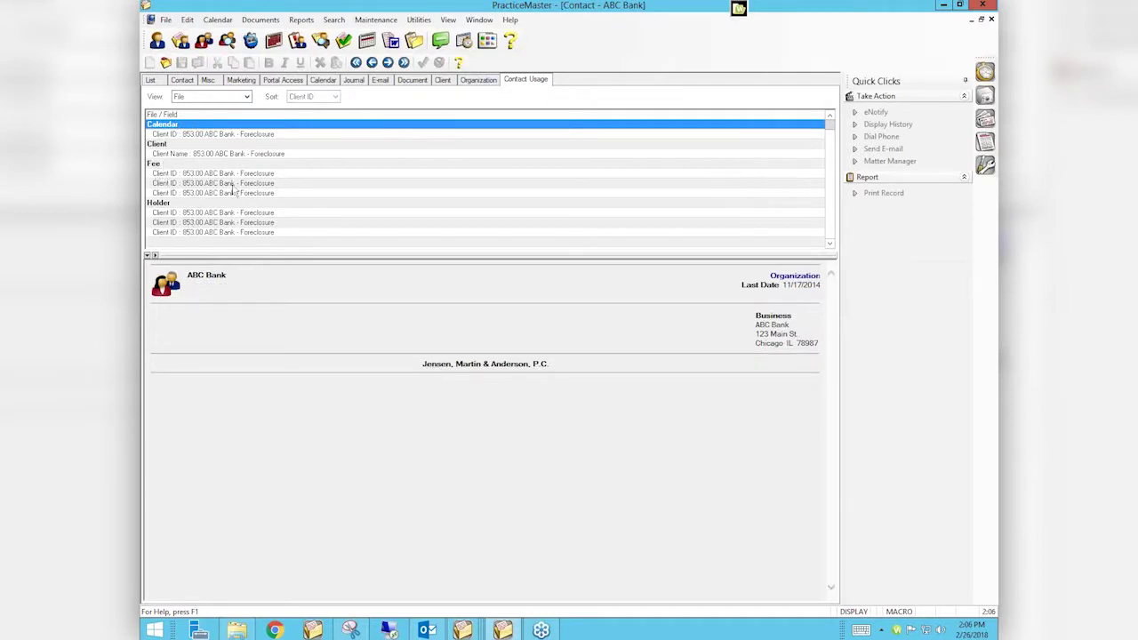
click(246, 96)
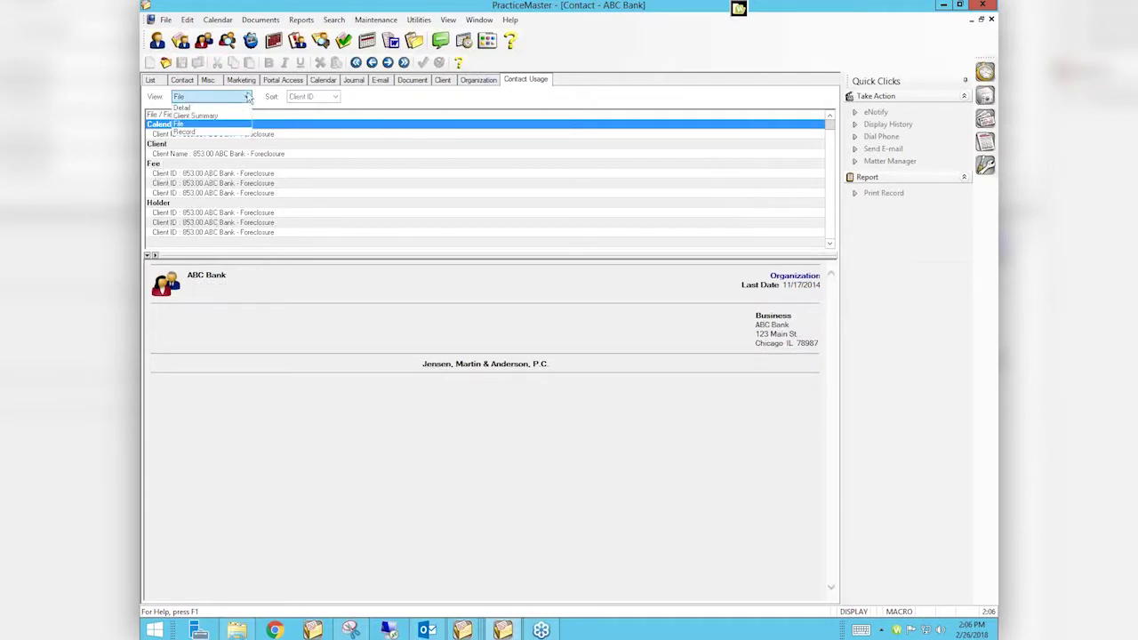
click(193, 133)
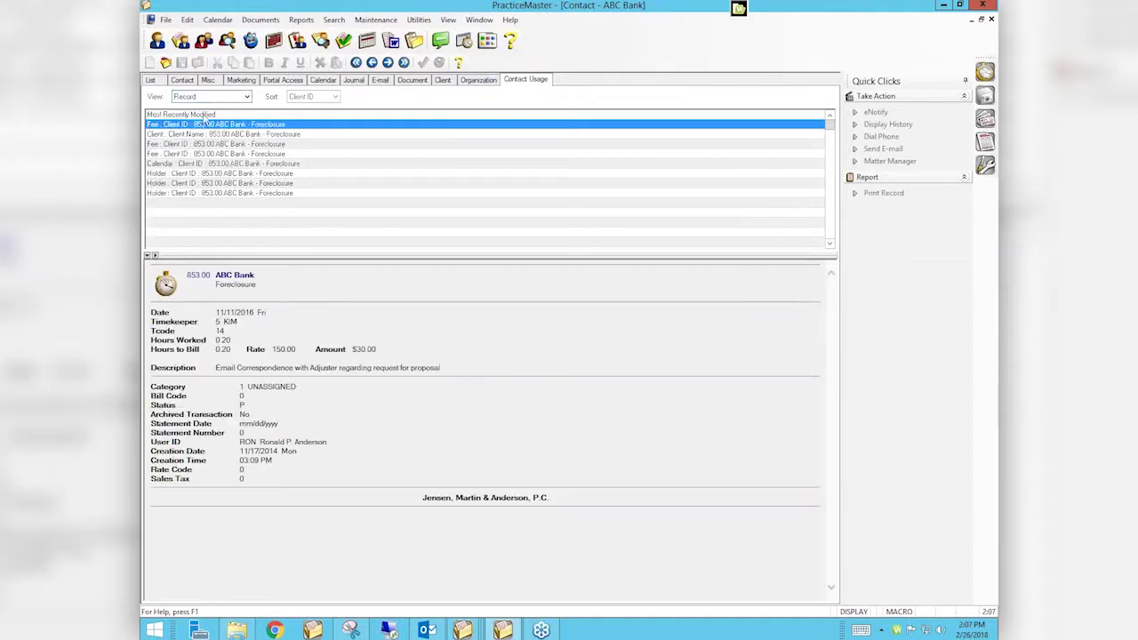
click(247, 97)
click(189, 117)
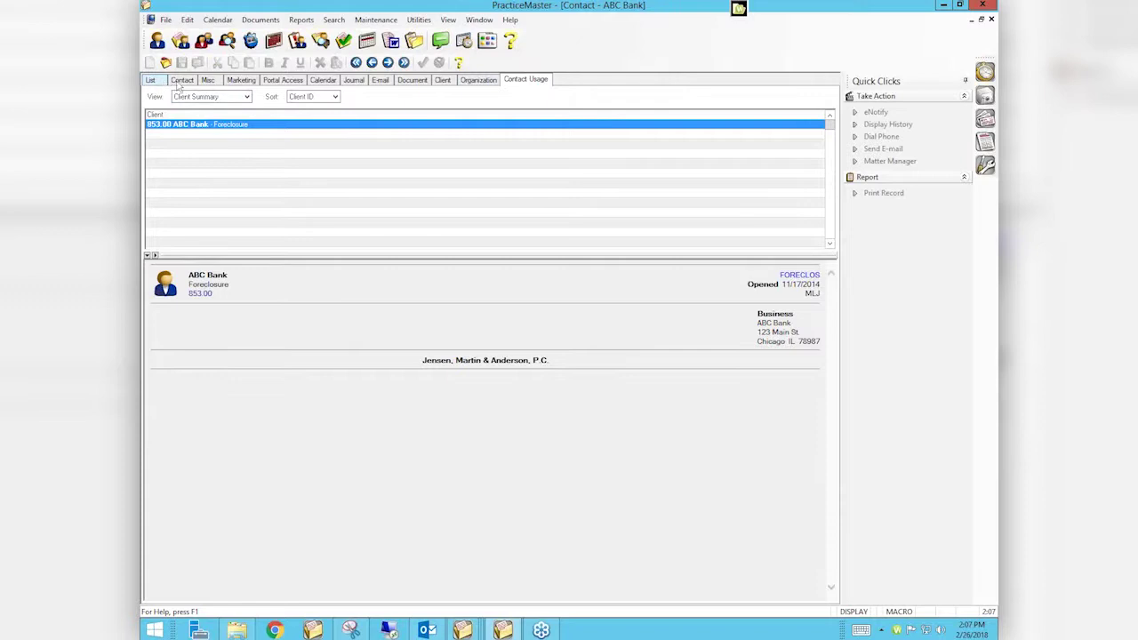
Run and close ABC Bank's Contact Usage, Calendar Contact Usage and Journal Contact Usage reports
click(182, 80)
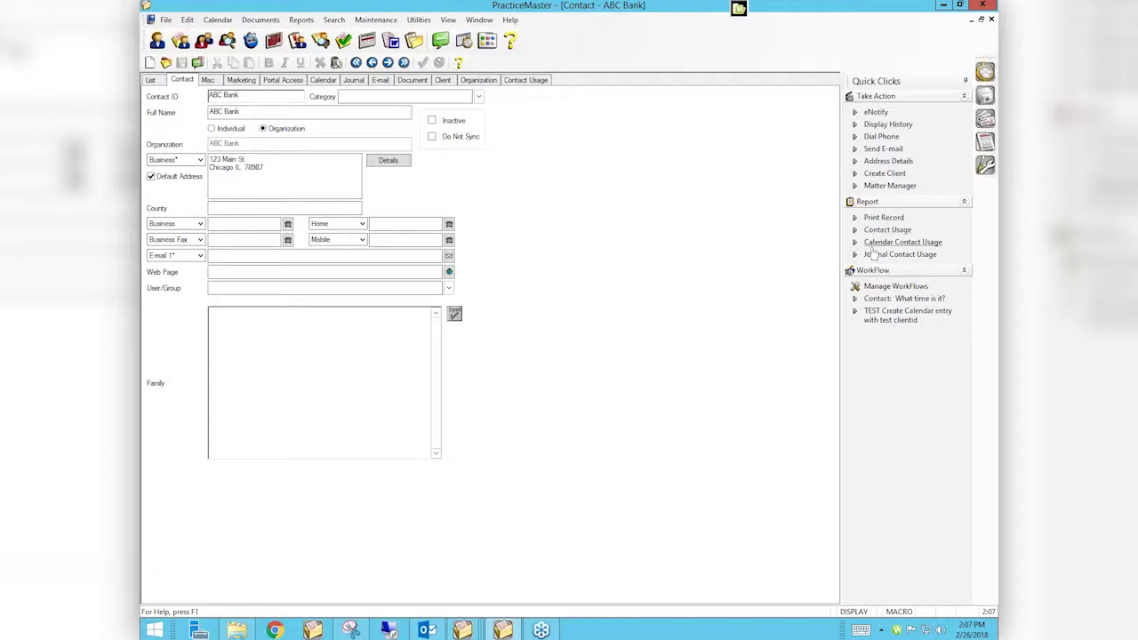
click(853, 230)
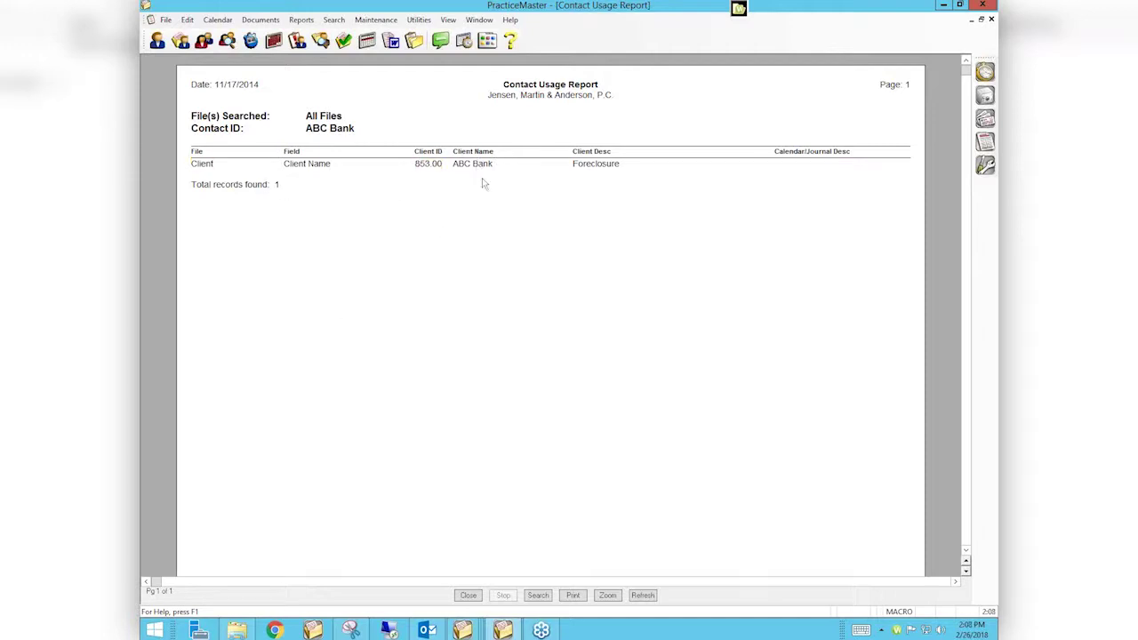
click(467, 596)
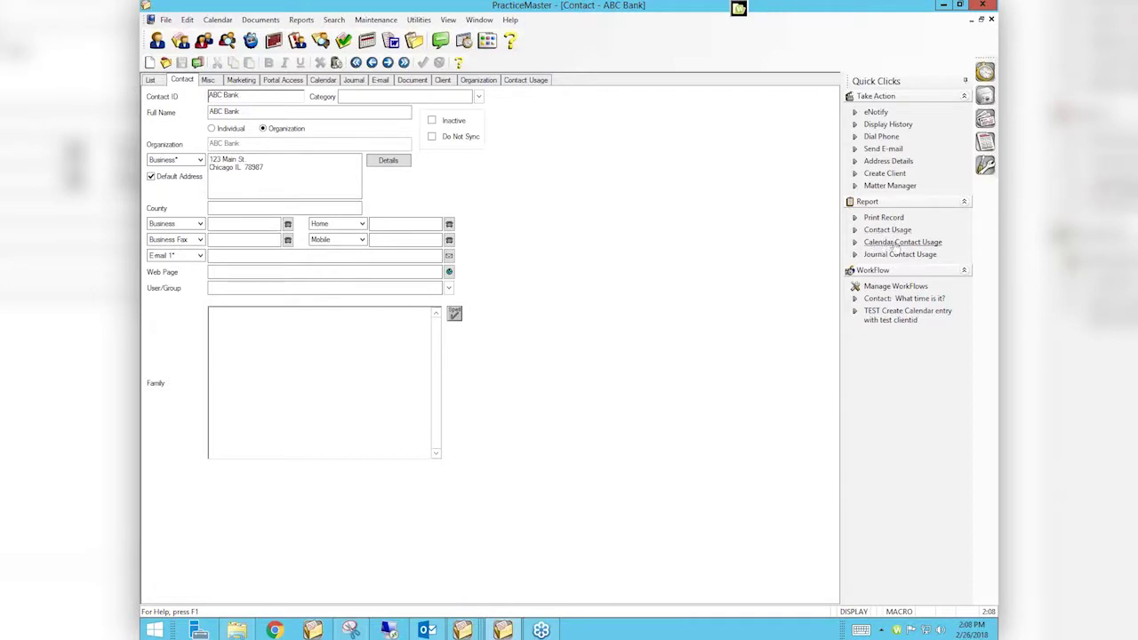
click(857, 243)
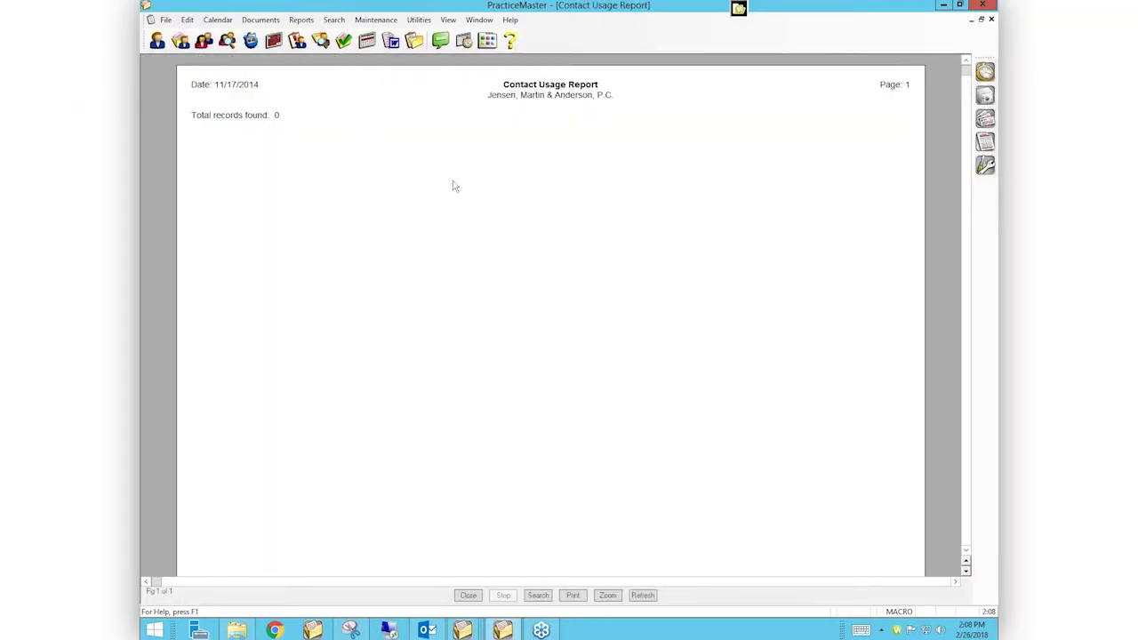
click(469, 596)
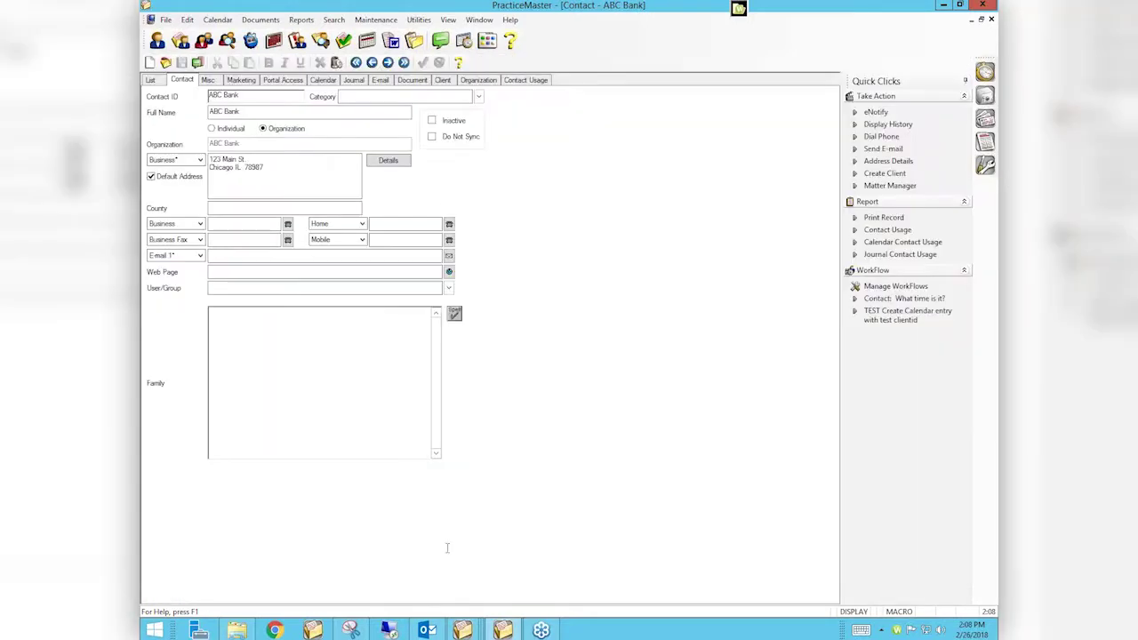
click(893, 255)
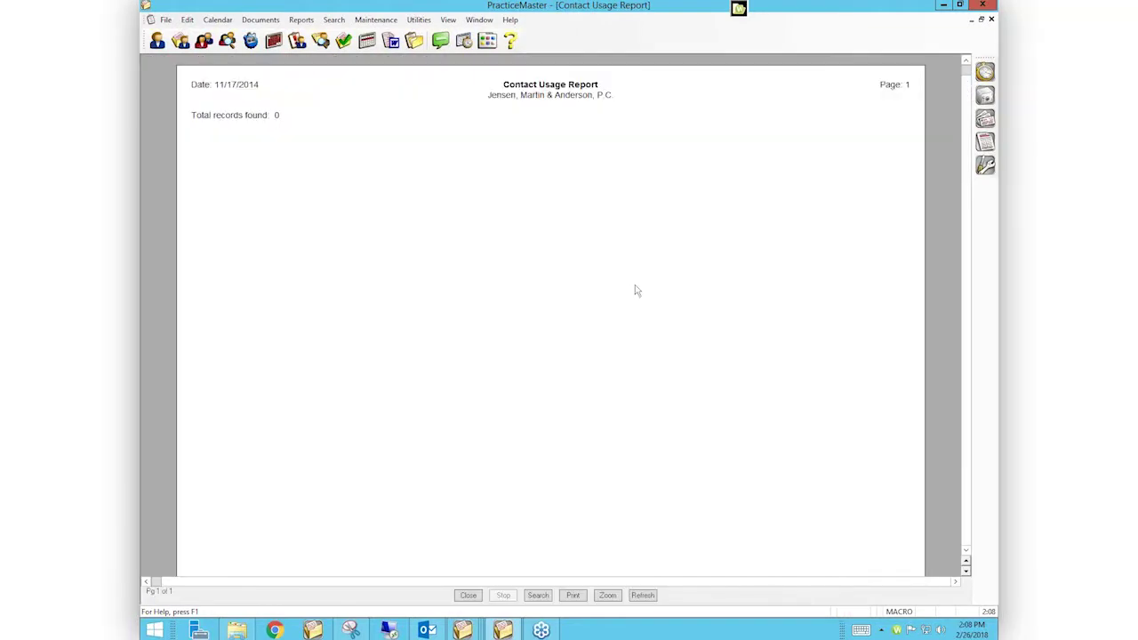
click(467, 596)
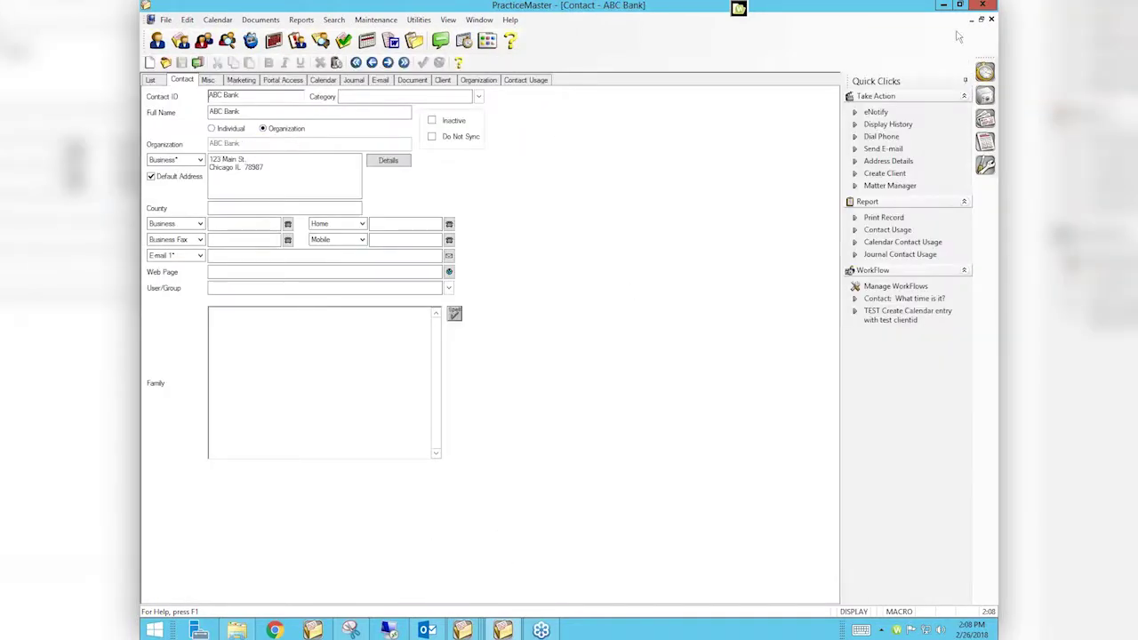
Close ABC Bank, open the Monthly Calendar, and discard a new calendar entry unsaved
click(992, 19)
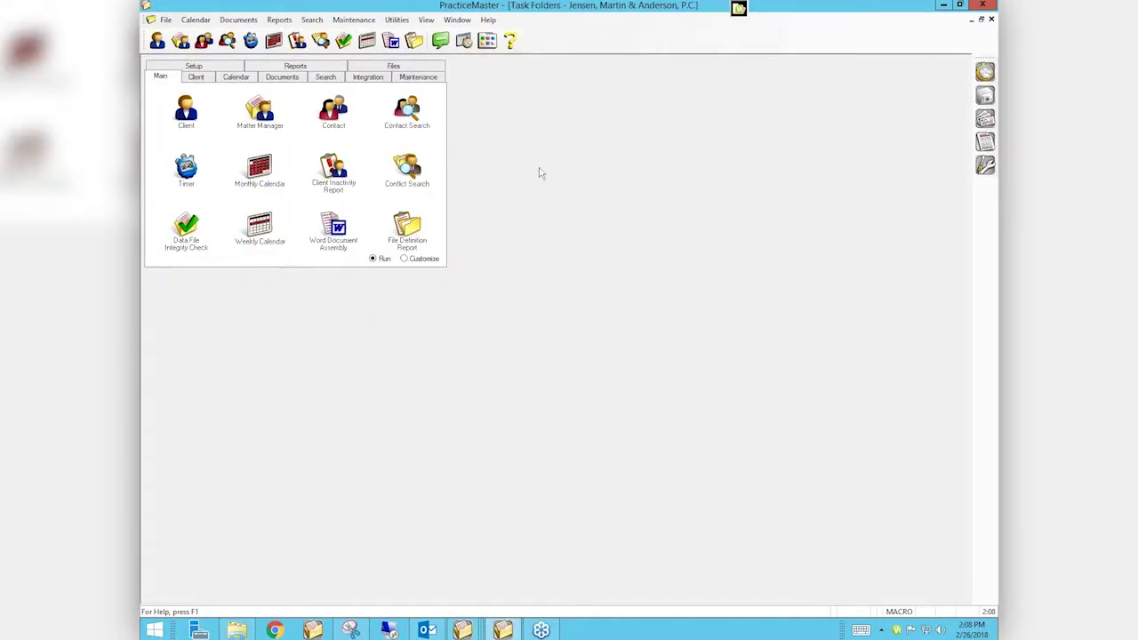
click(237, 196)
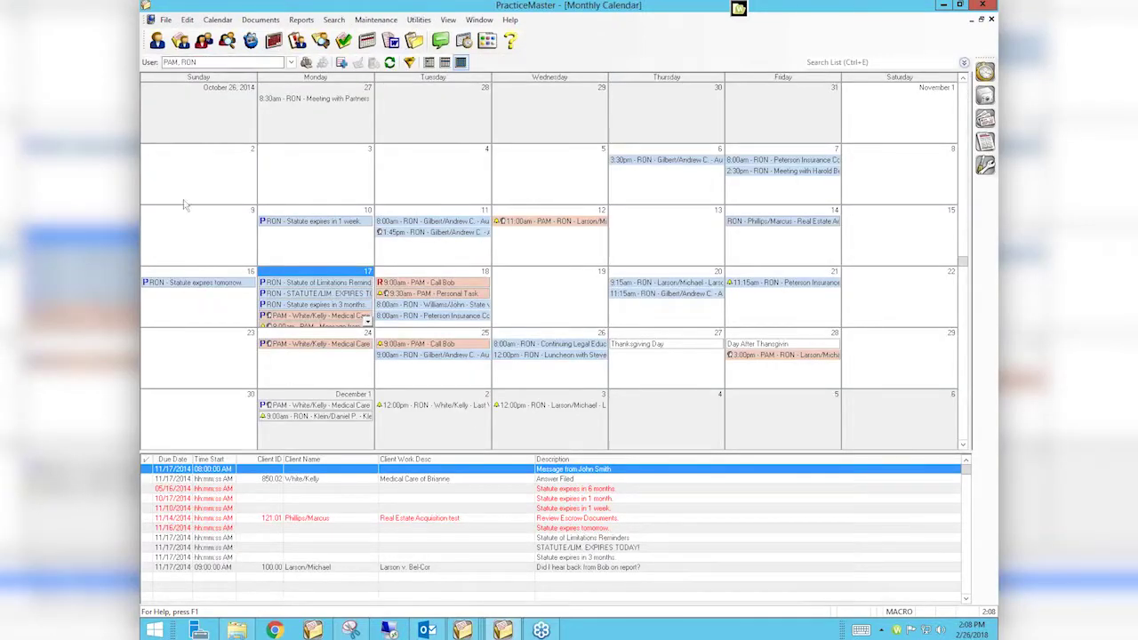
click(342, 64)
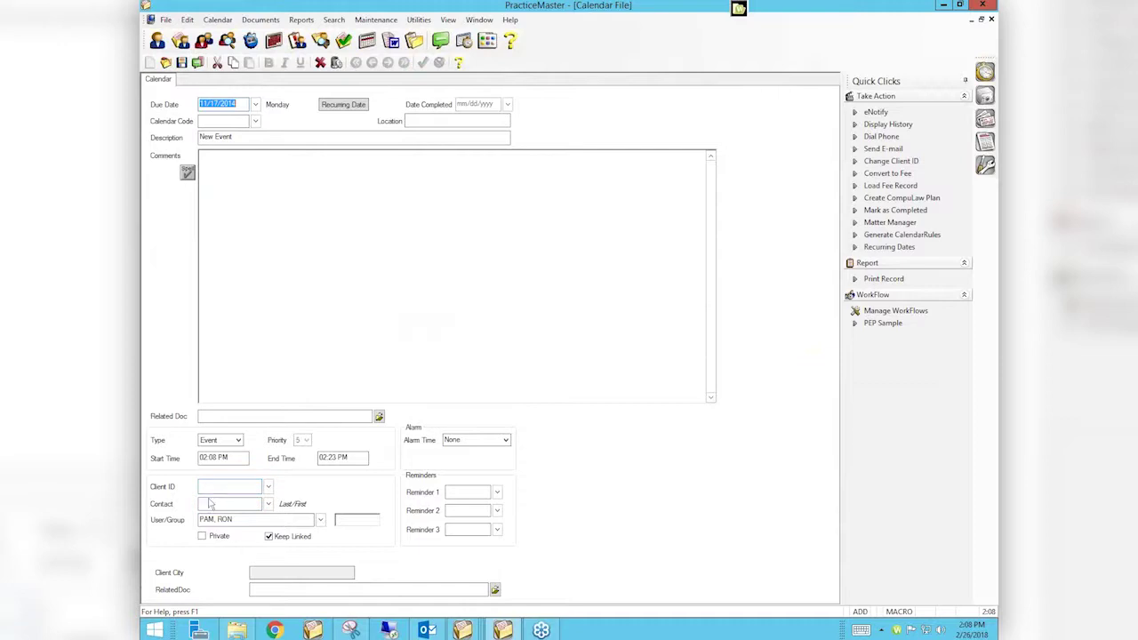
click(210, 503)
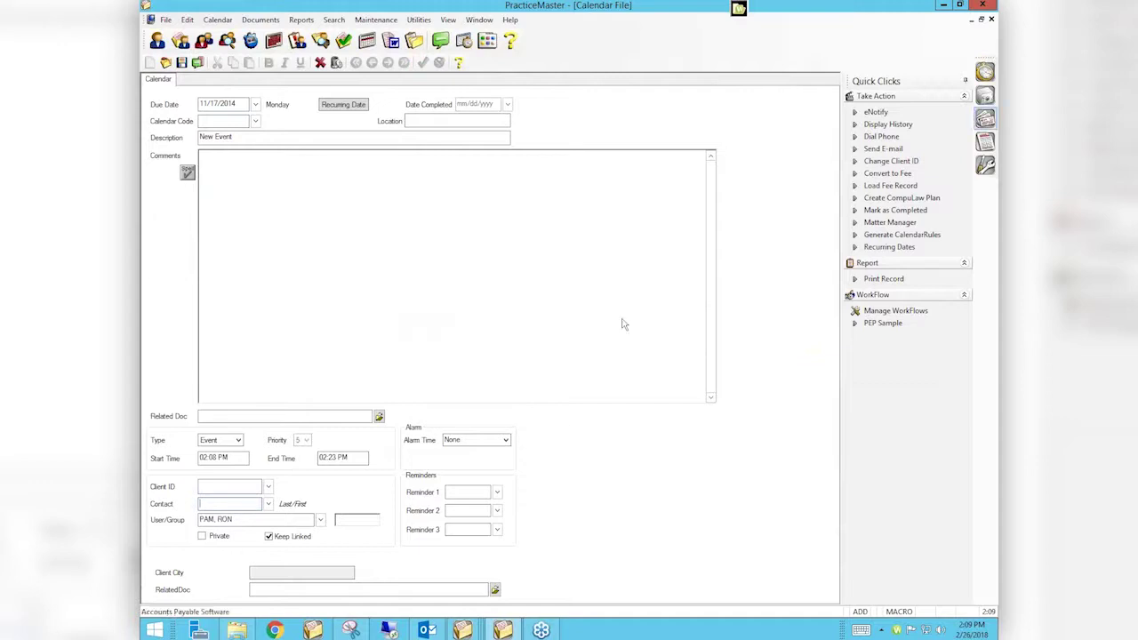
key(Escape)
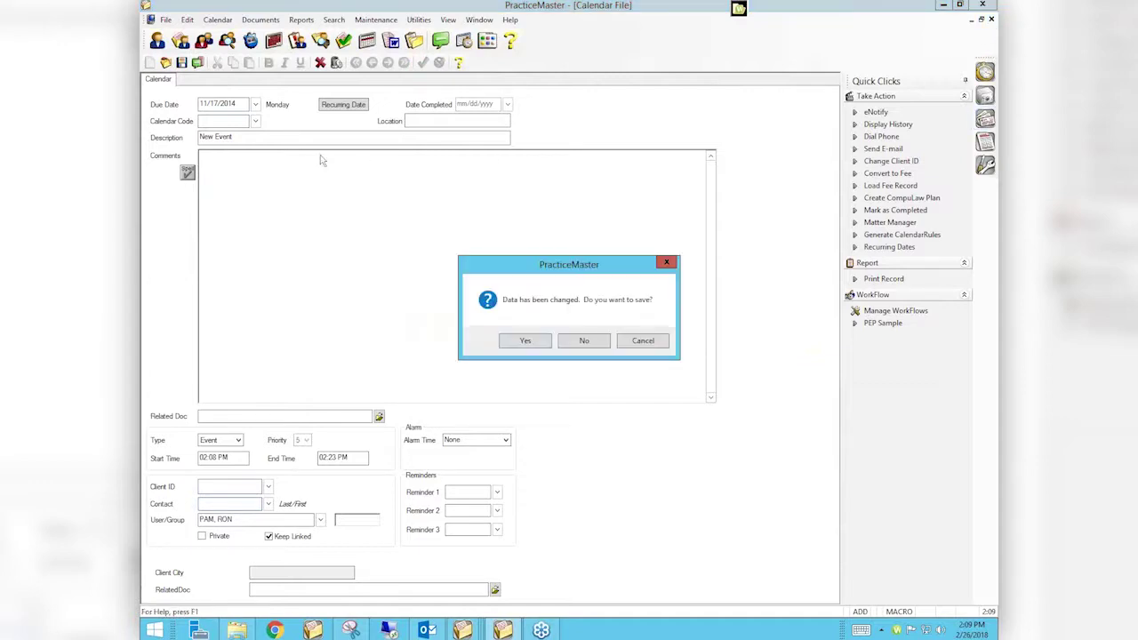
click(584, 343)
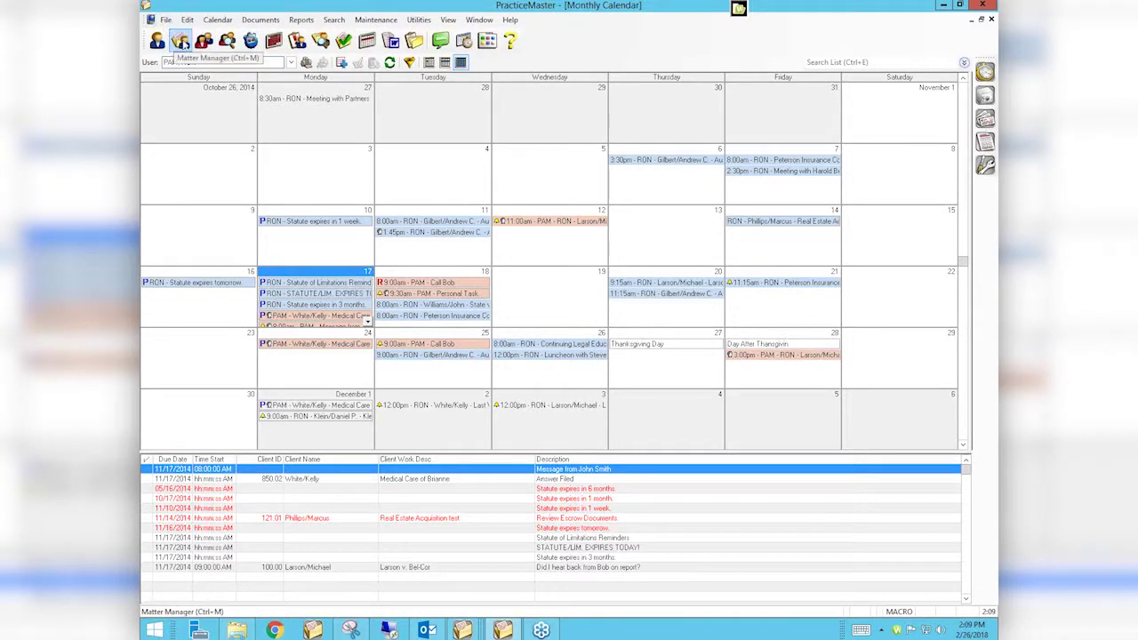
Open Matter Manager, start a new Note, discard it without saving, and close Matter Manager
click(182, 42)
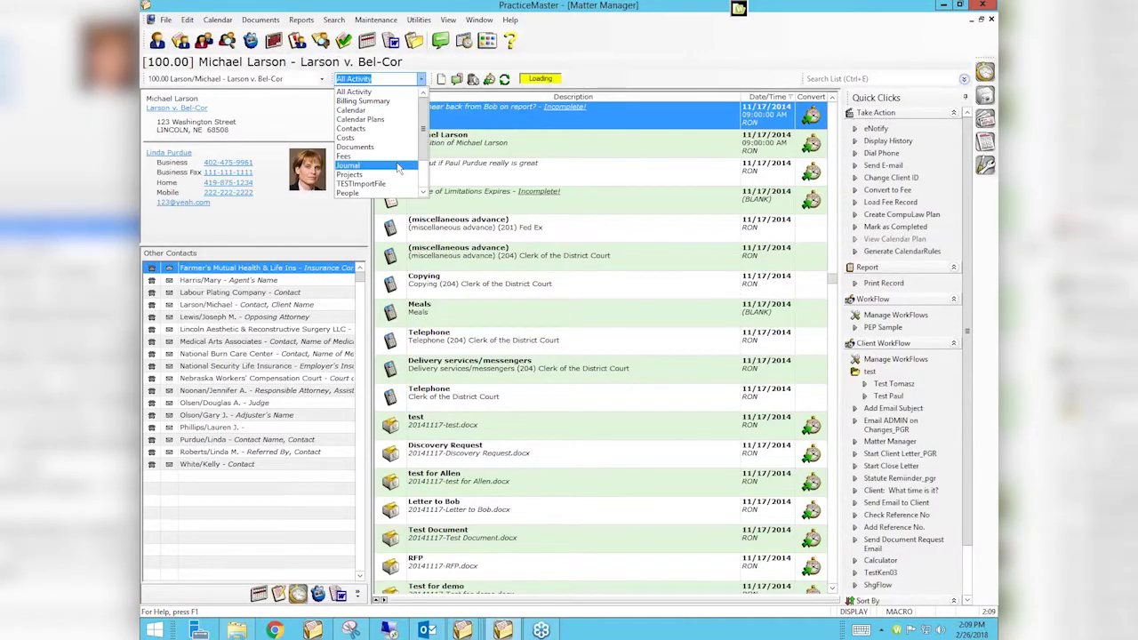
click(439, 79)
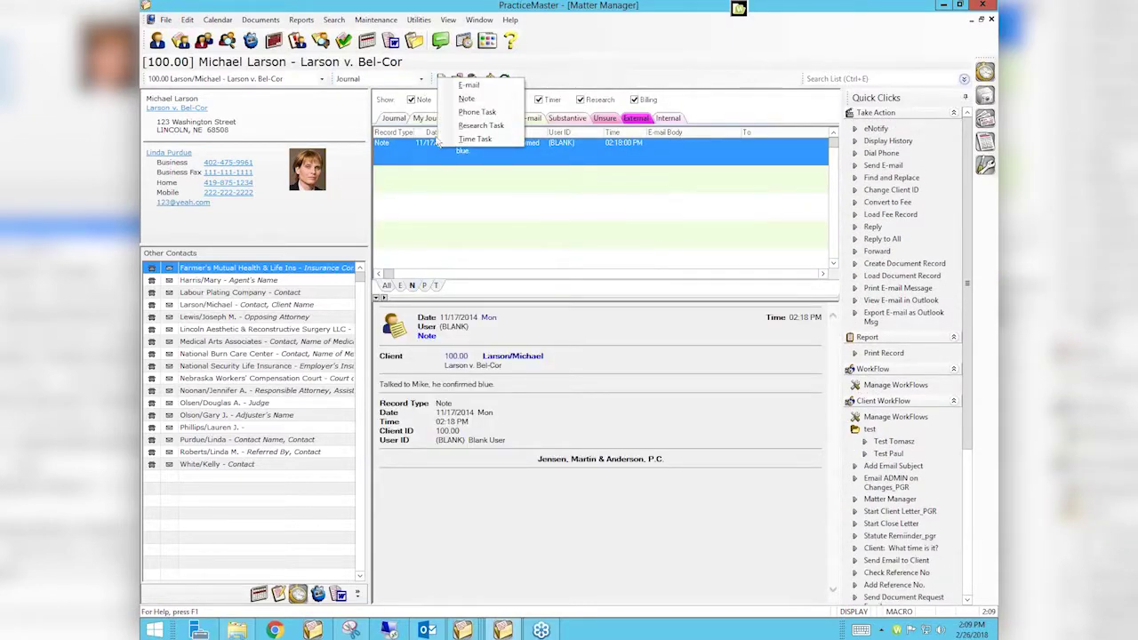
click(466, 99)
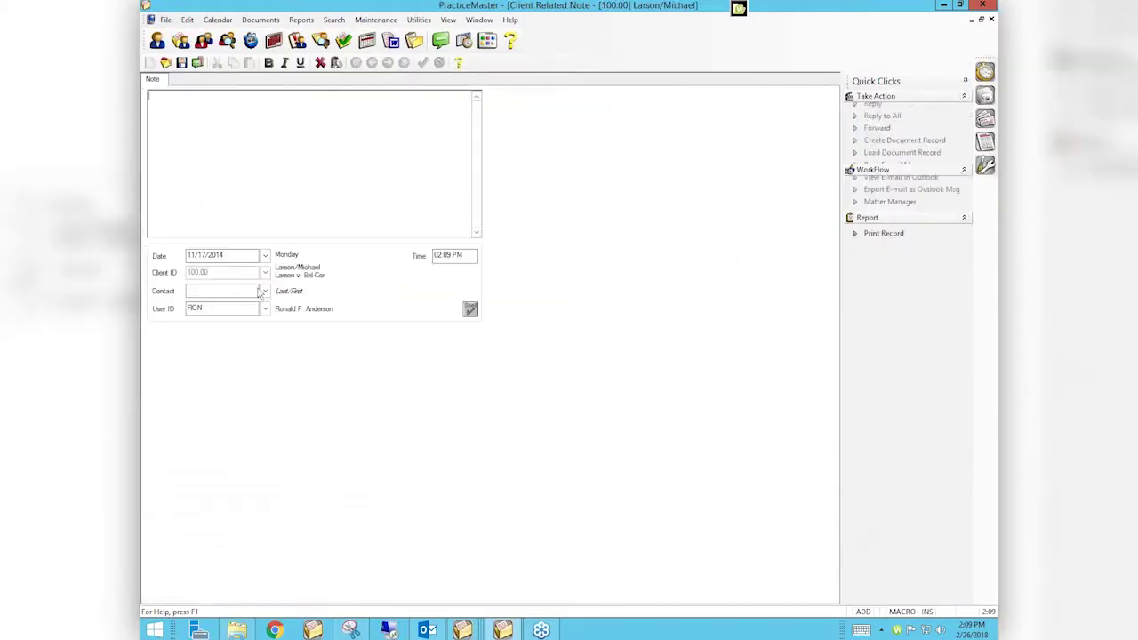
click(199, 292)
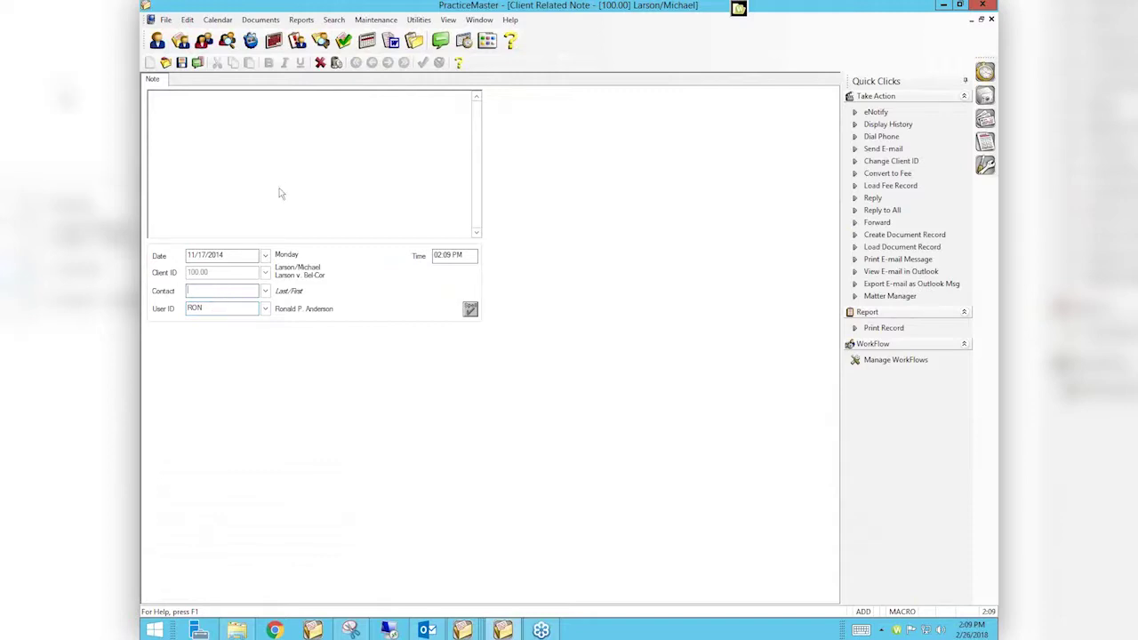
click(990, 21)
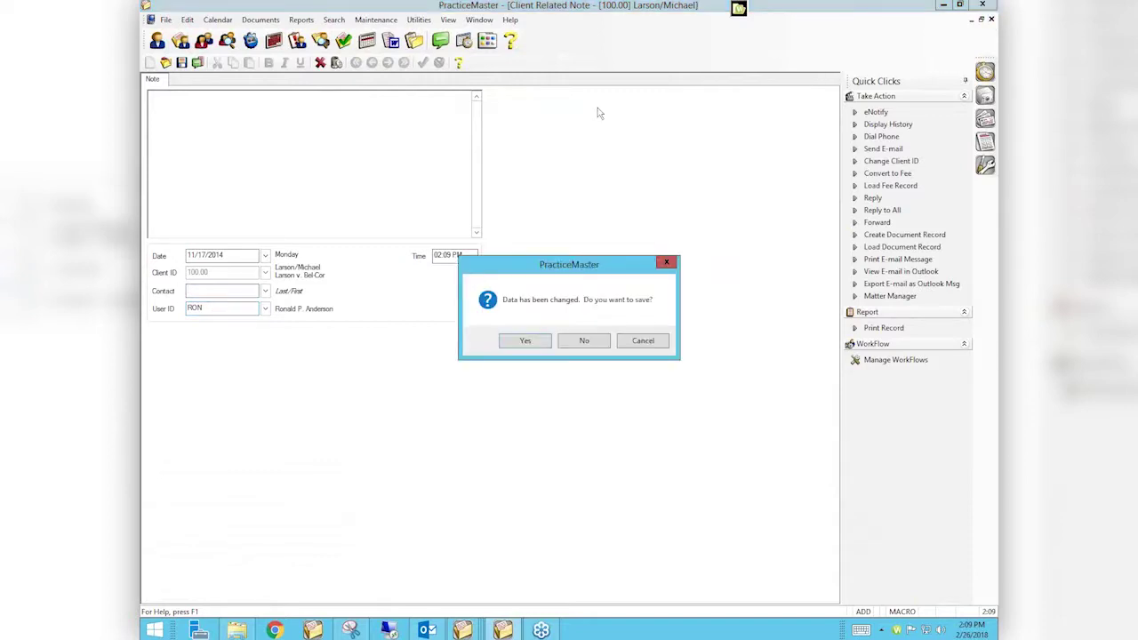
click(576, 343)
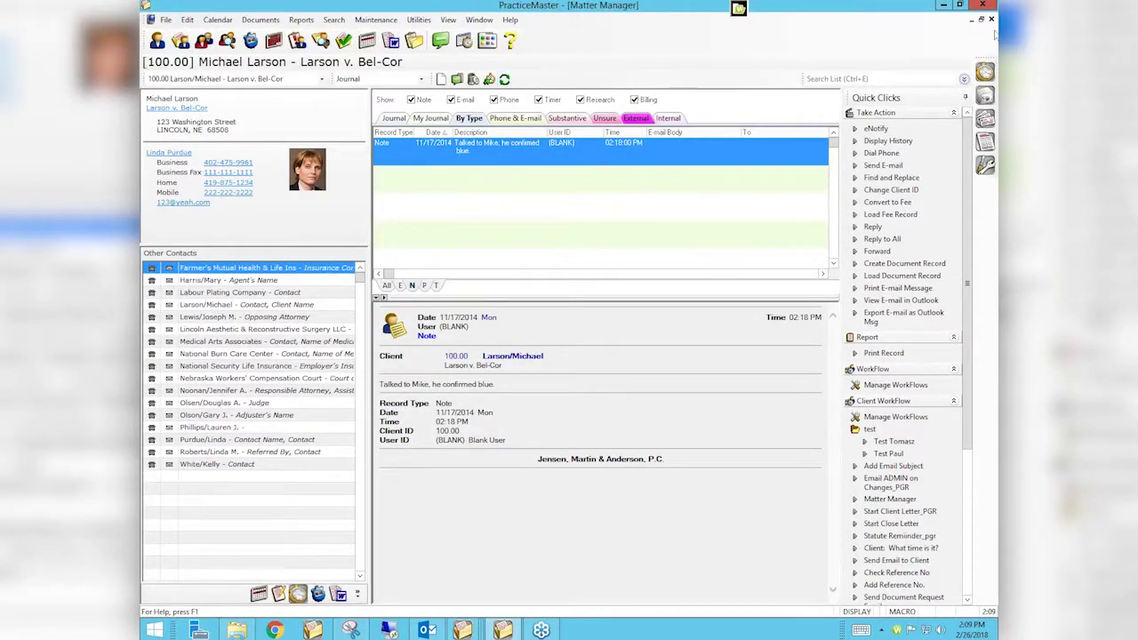
click(992, 18)
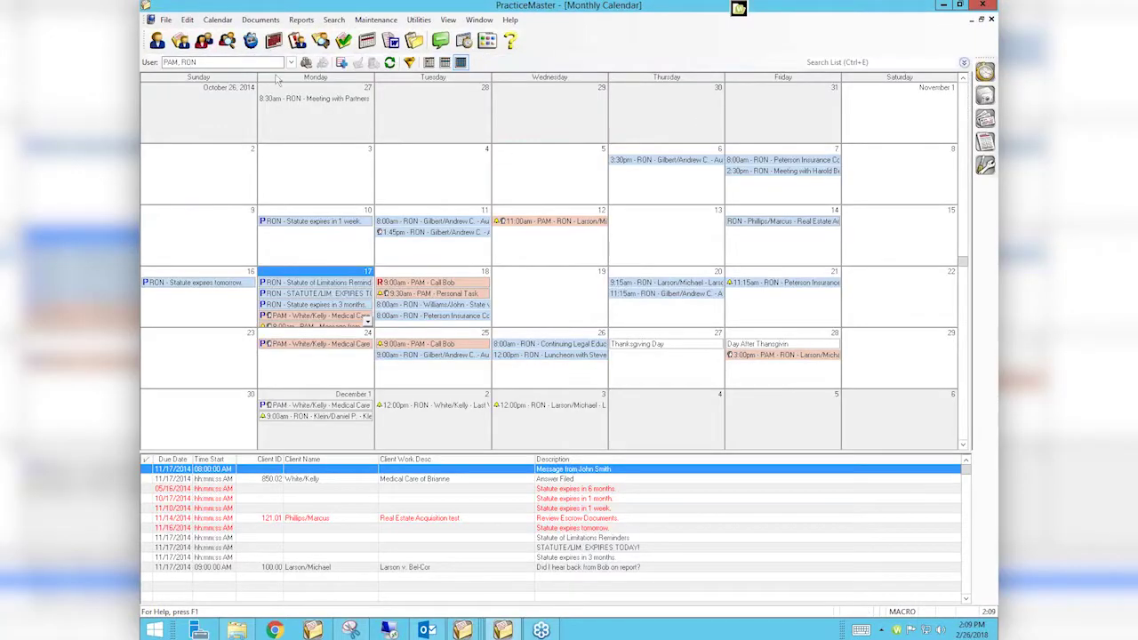
Close the calendar, open Contacts, view ABC Bank, then select Bennington & Morris in the list
click(992, 20)
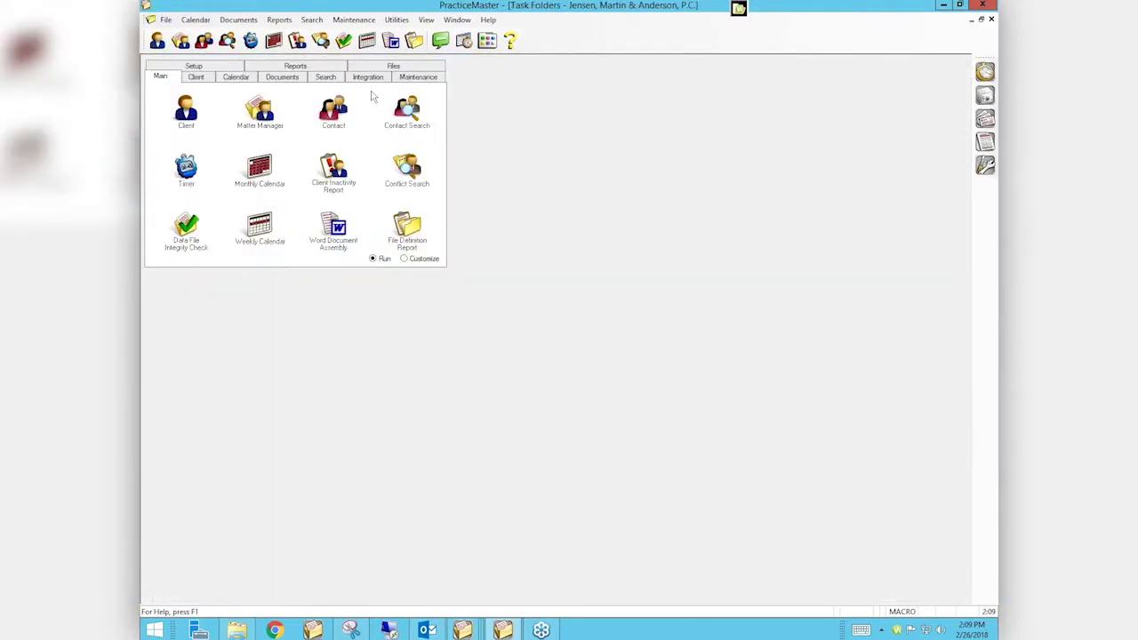
click(319, 124)
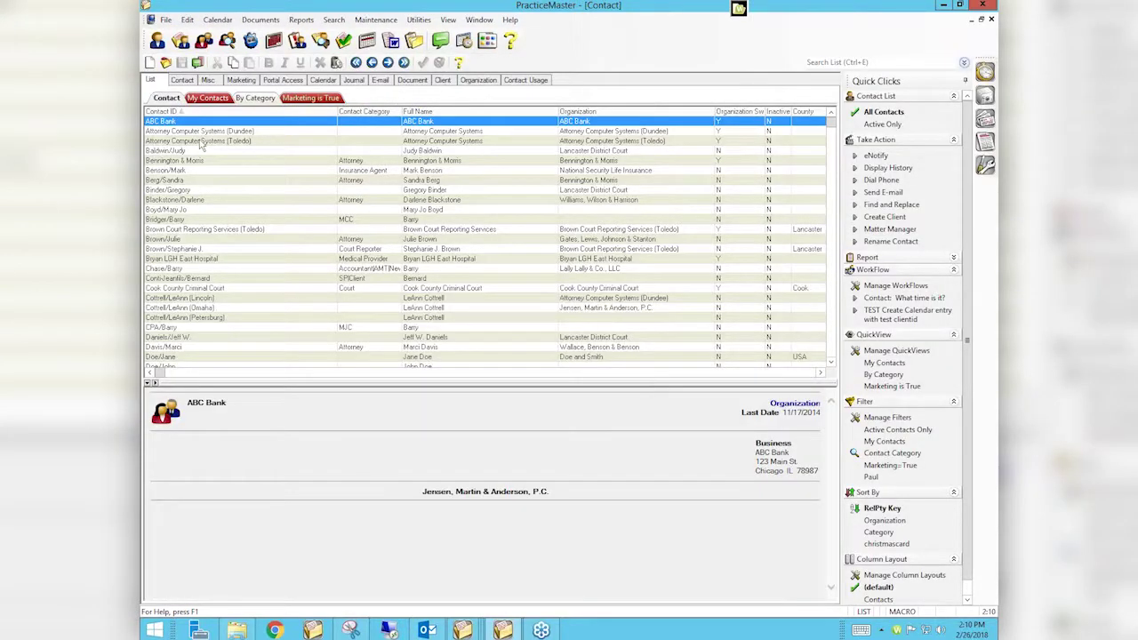
click(182, 80)
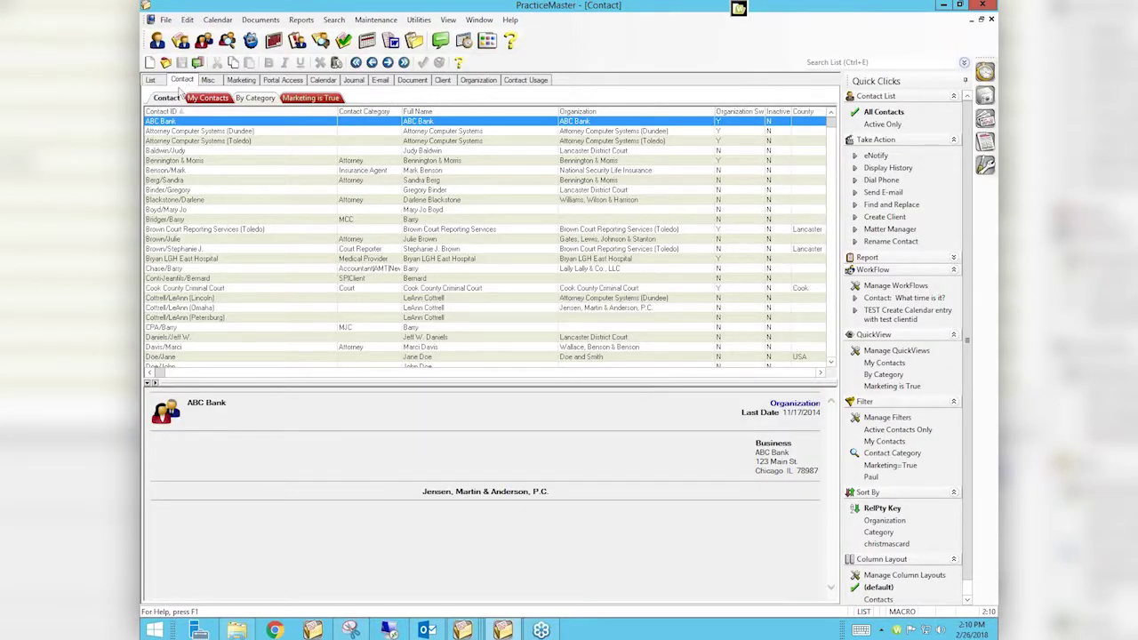
double_click(174, 121)
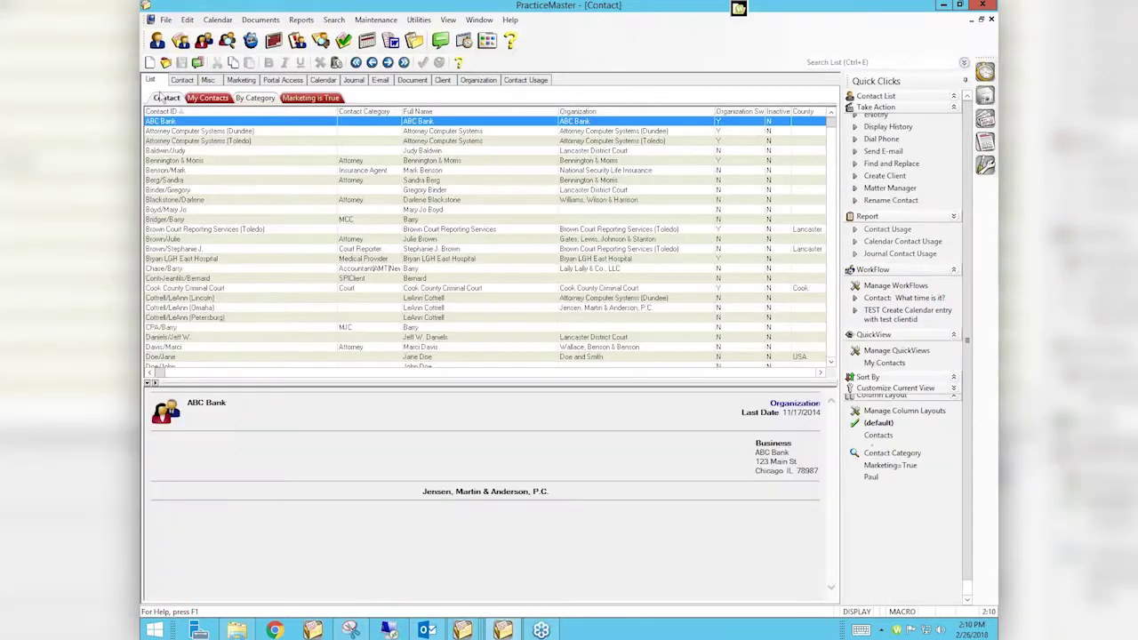
click(153, 81)
click(205, 180)
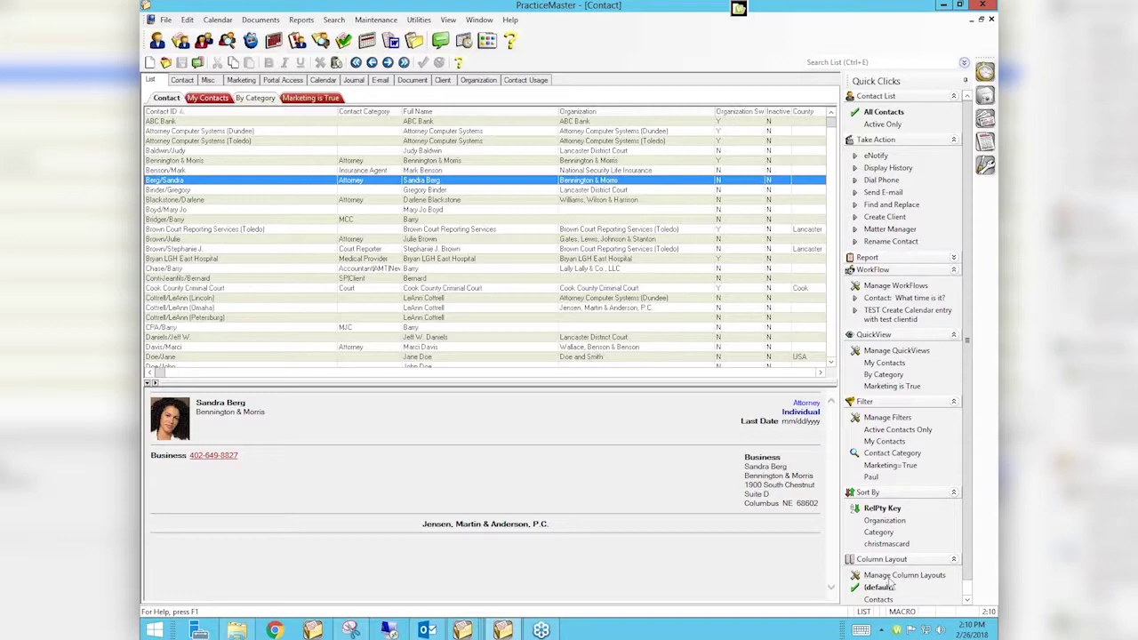
Open the Bennington & Morris contact, run and close its empty Contact Usage report, and toggle the Report section
click(184, 80)
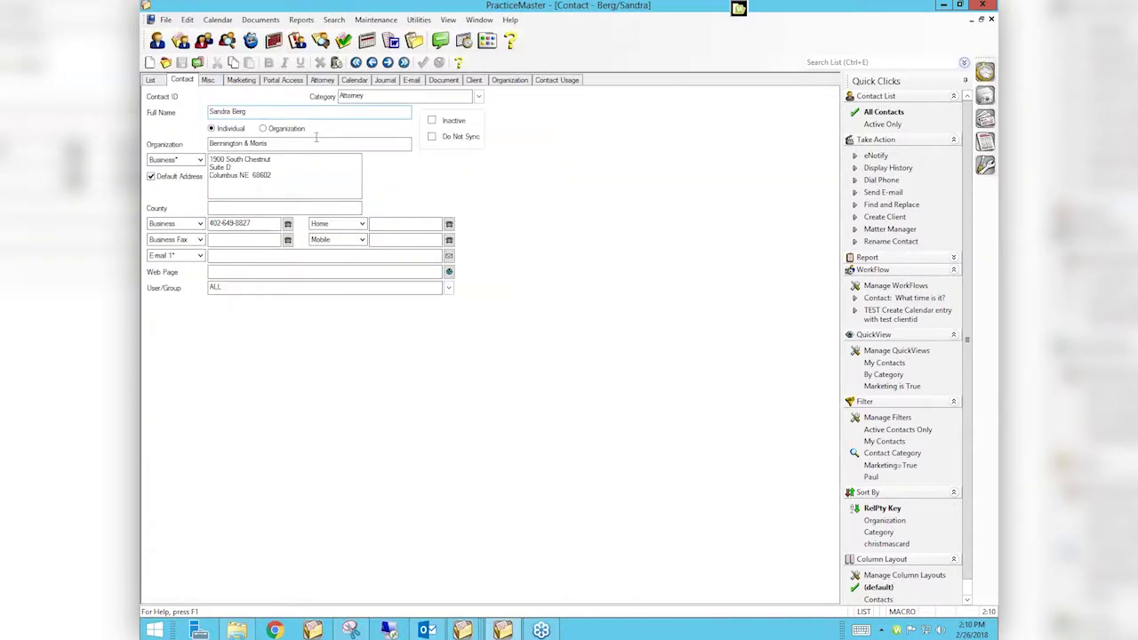
click(881, 230)
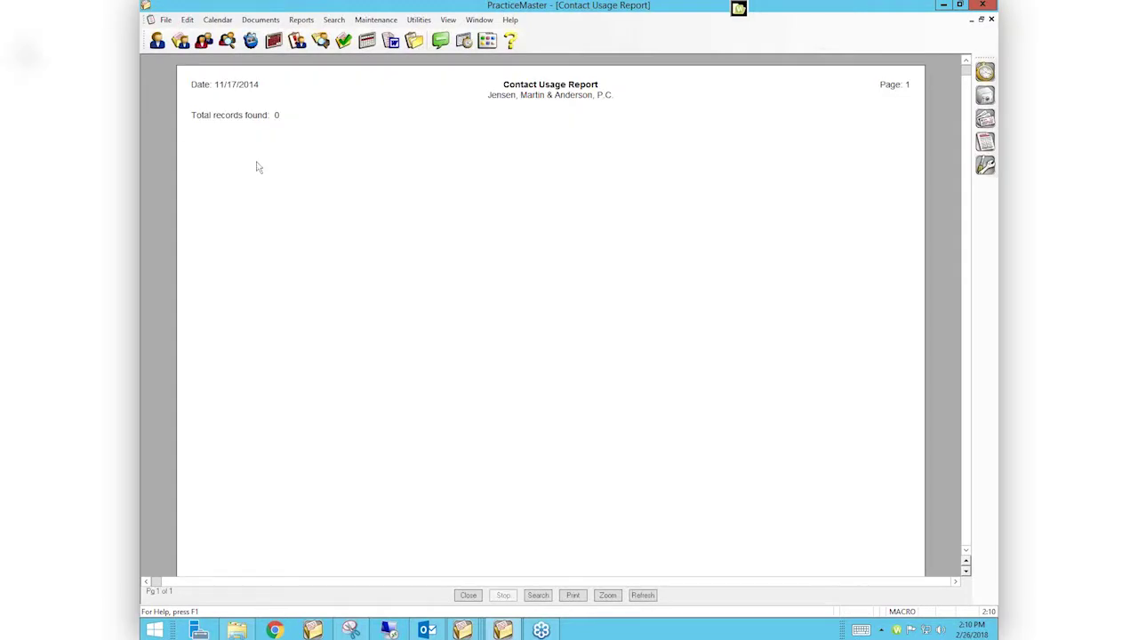
click(468, 595)
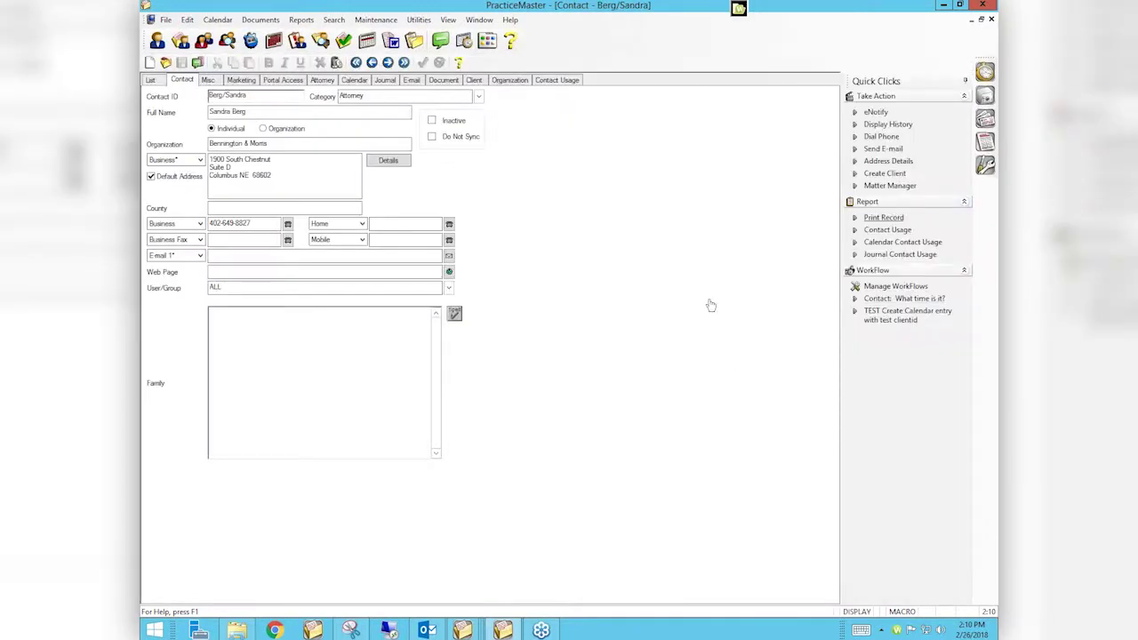
click(964, 201)
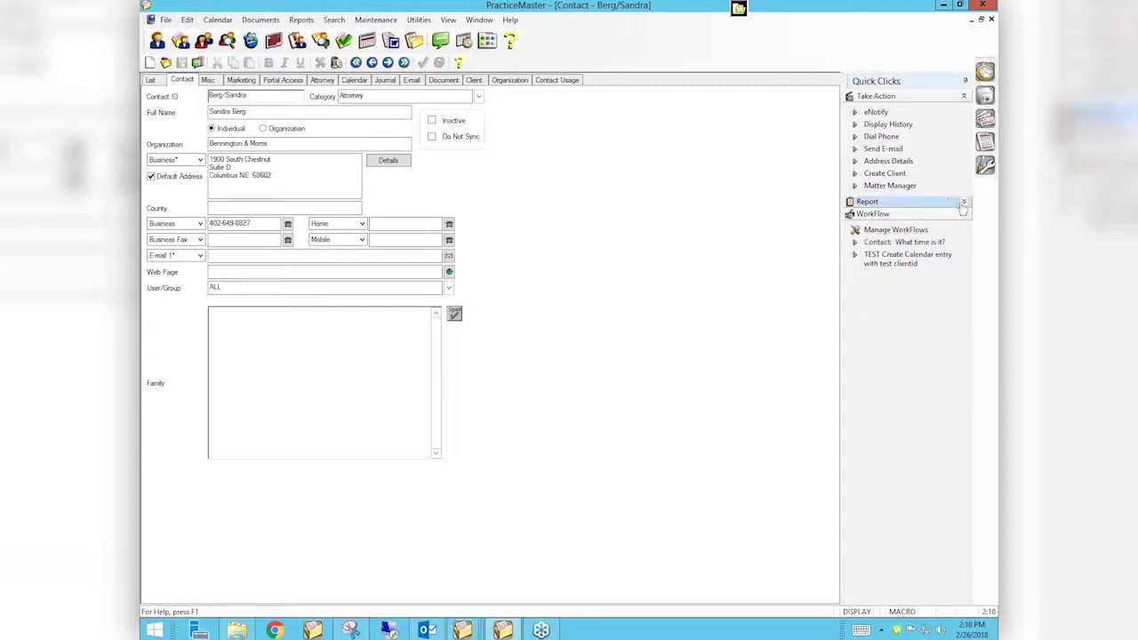
click(954, 205)
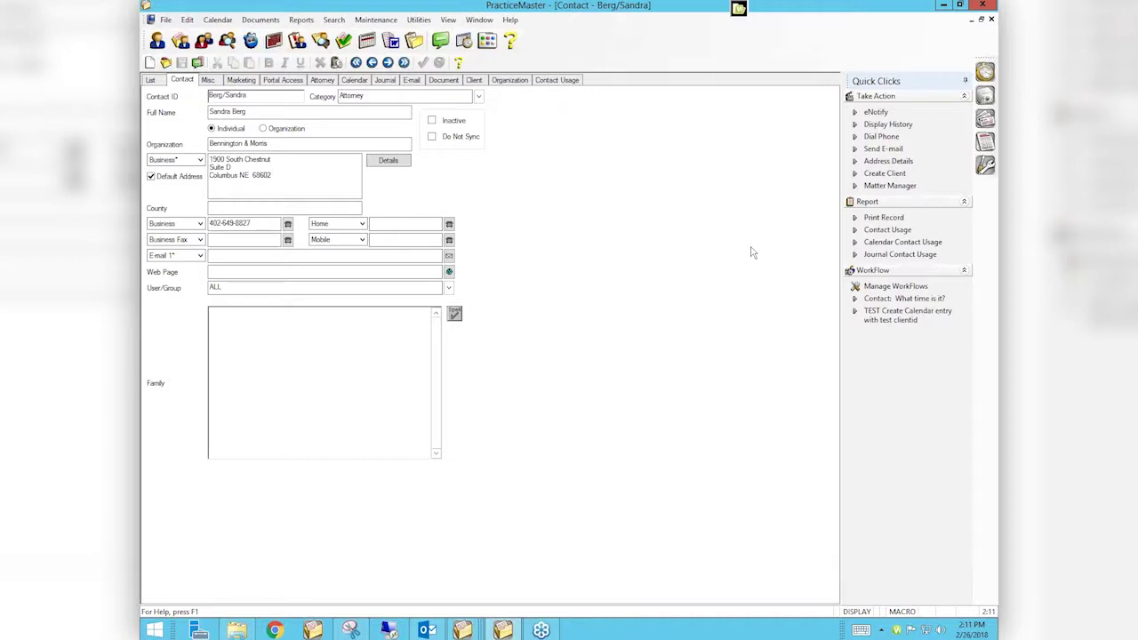
Select the individual contact without organization in the list and choose File > Replicate
click(151, 80)
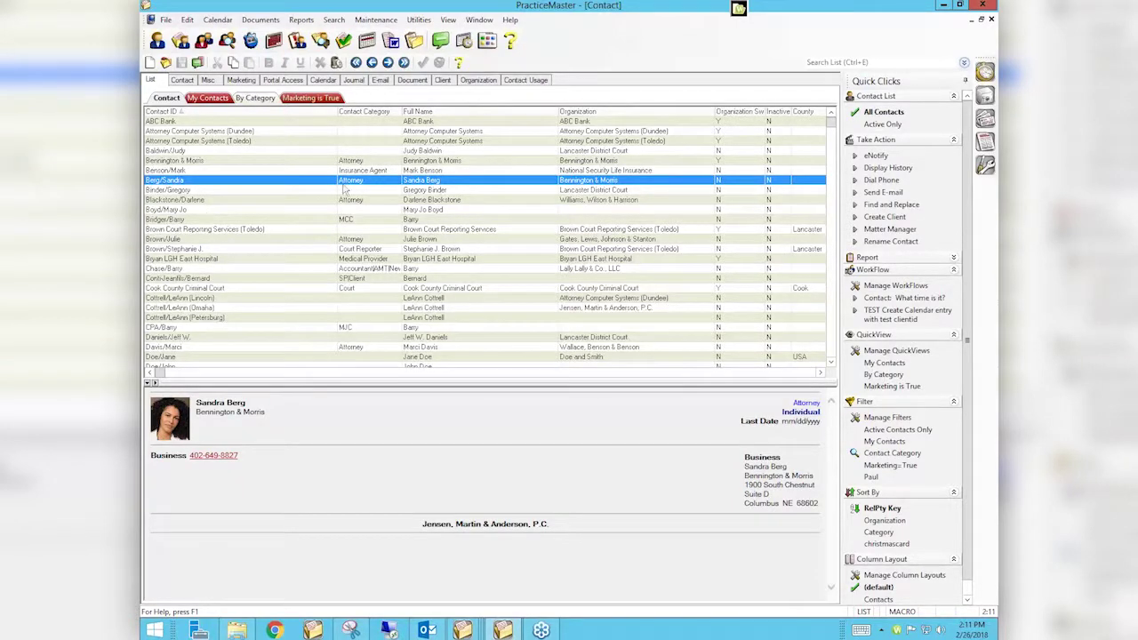
right_click(201, 216)
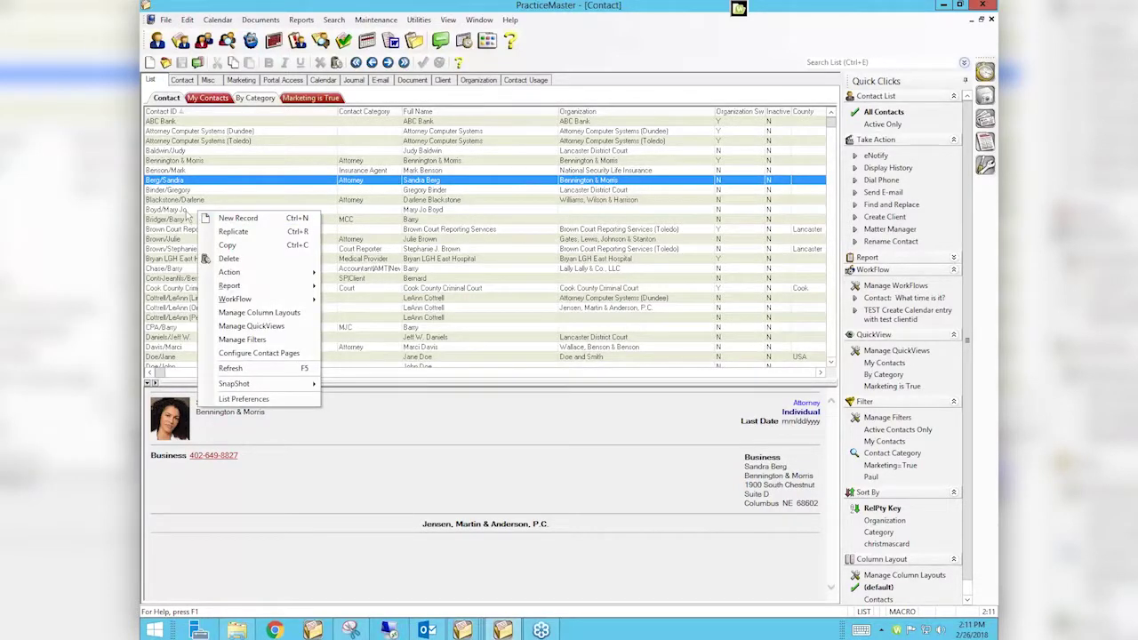
click(186, 211)
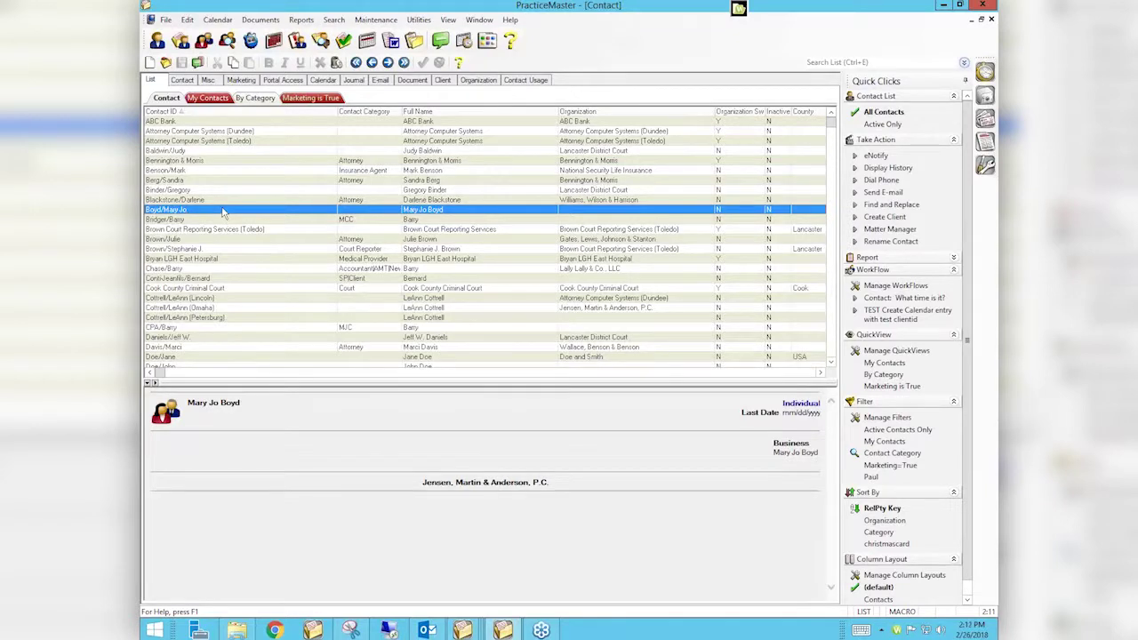
click(165, 21)
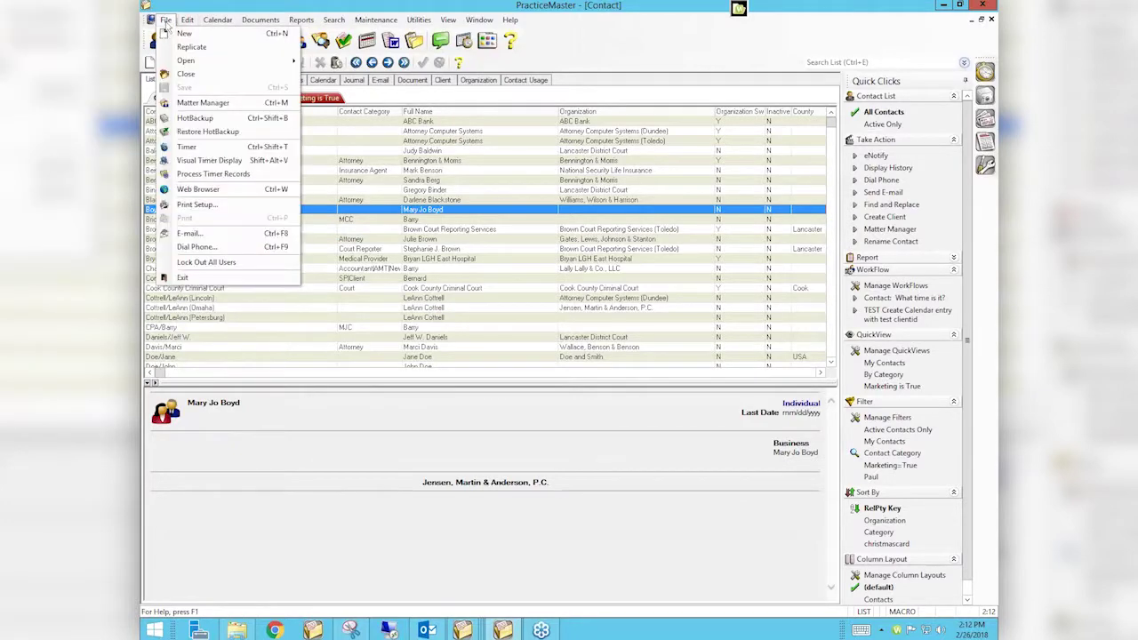
click(185, 51)
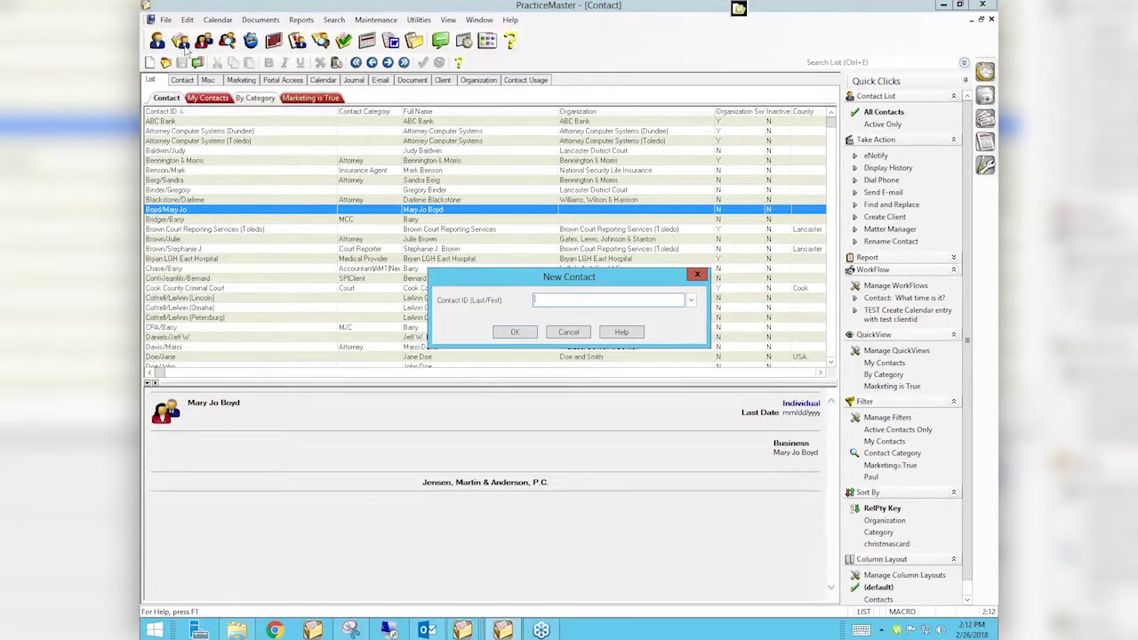
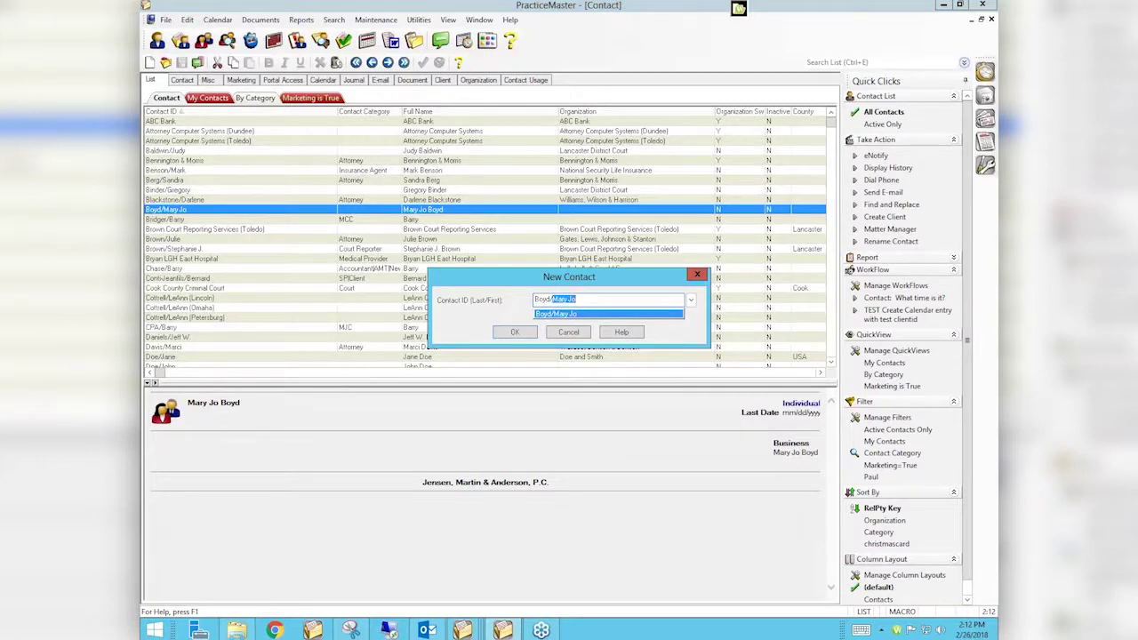
Enter the contact's last/first name as the new Contact ID
key(Return)
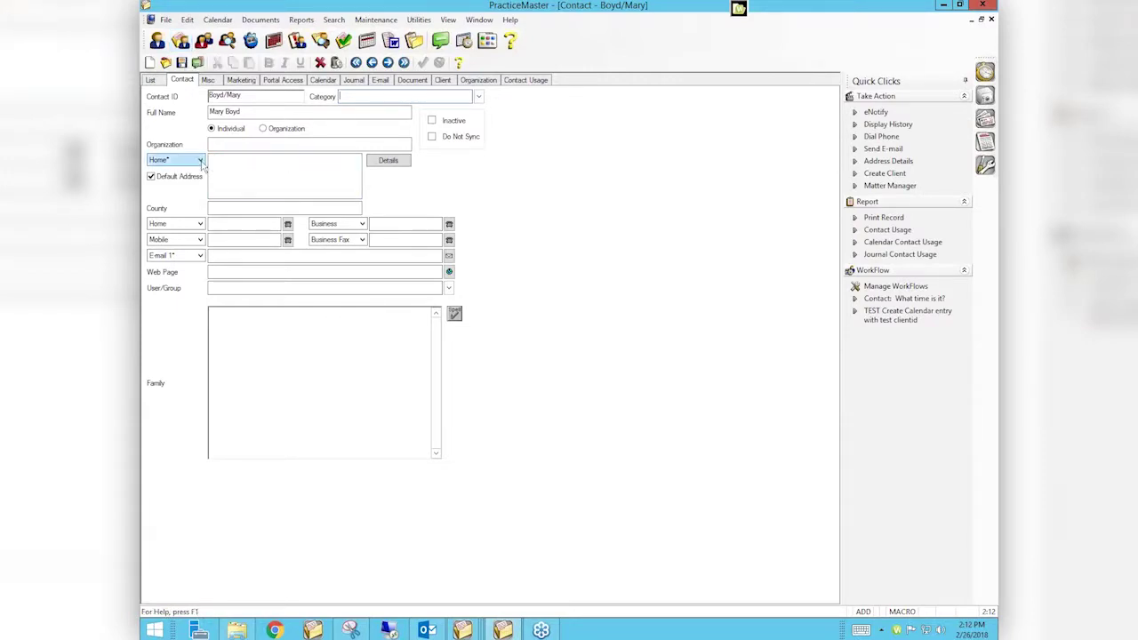
Fill in the contact's home street address and city/state/zip
click(228, 161)
text(12)
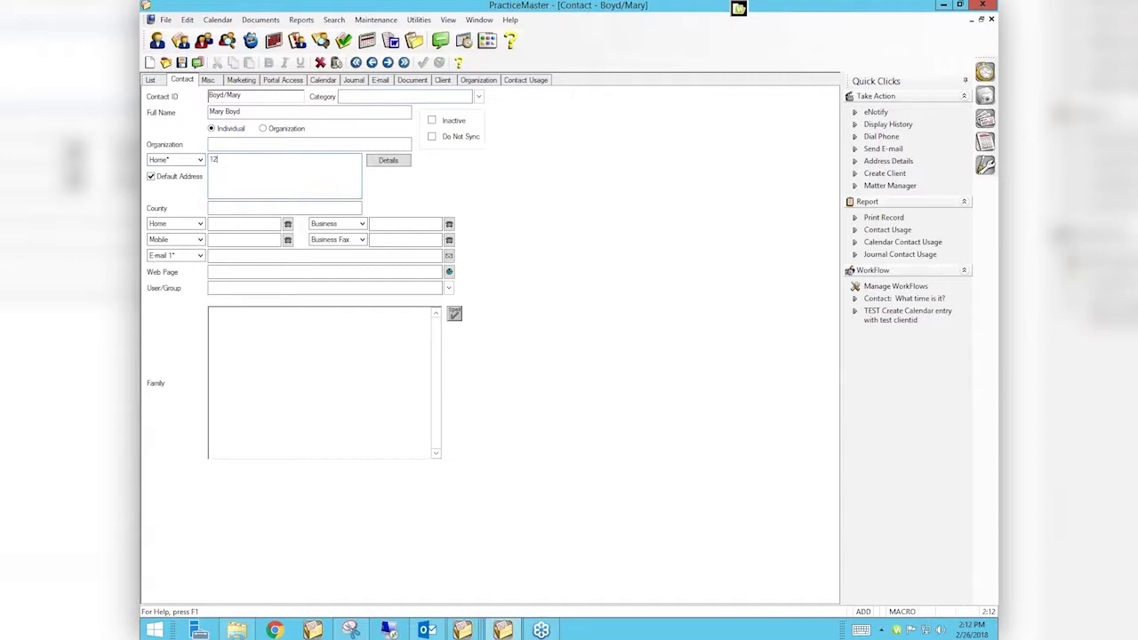
text(3 Main Street)
key(Tab)
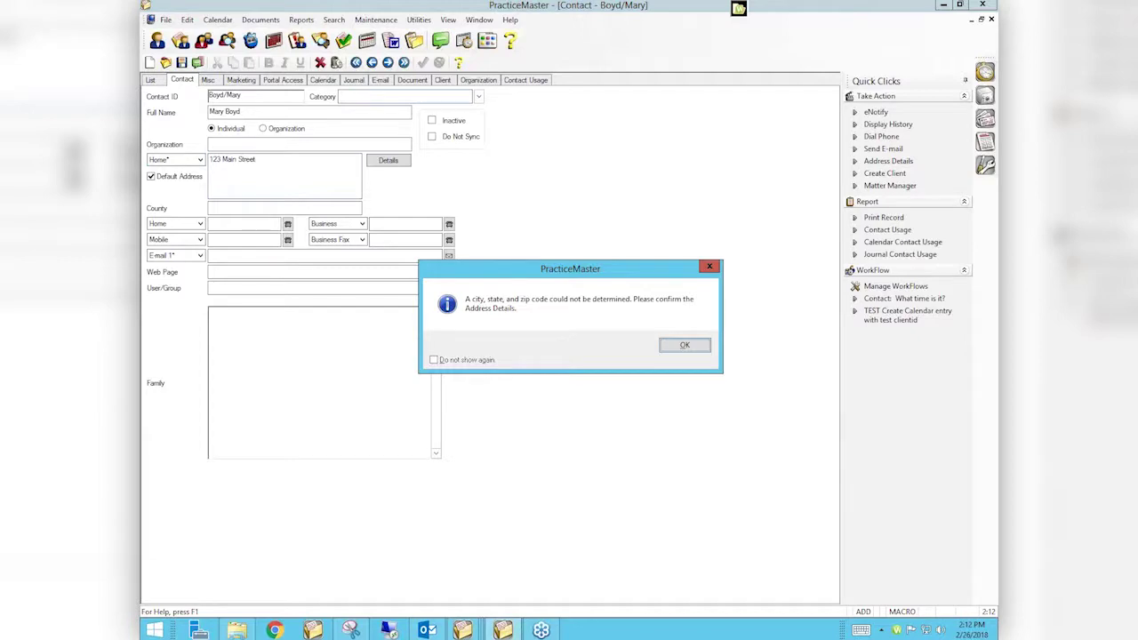
click(692, 349)
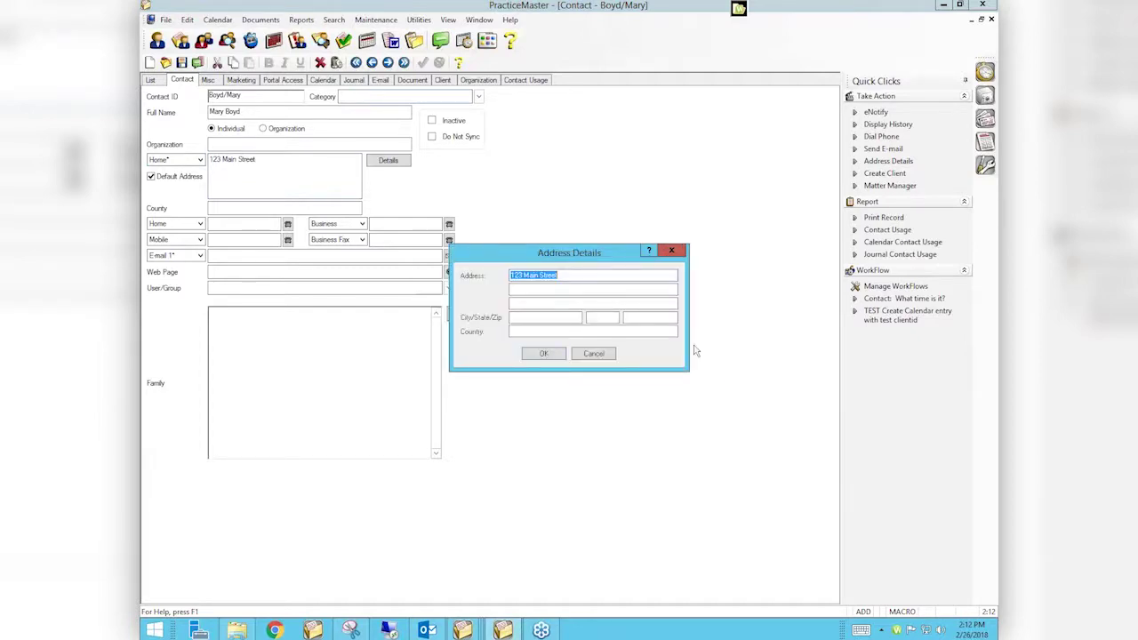
key(Tab)
text(Any)
text(n)
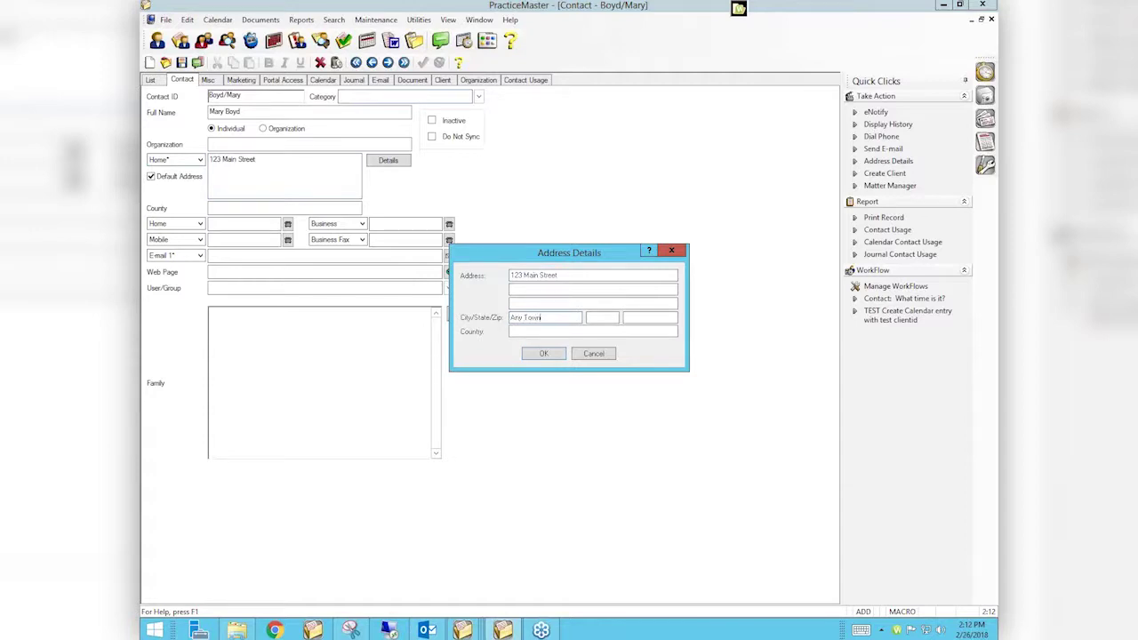
text(M)
text(12345)
key(Return)
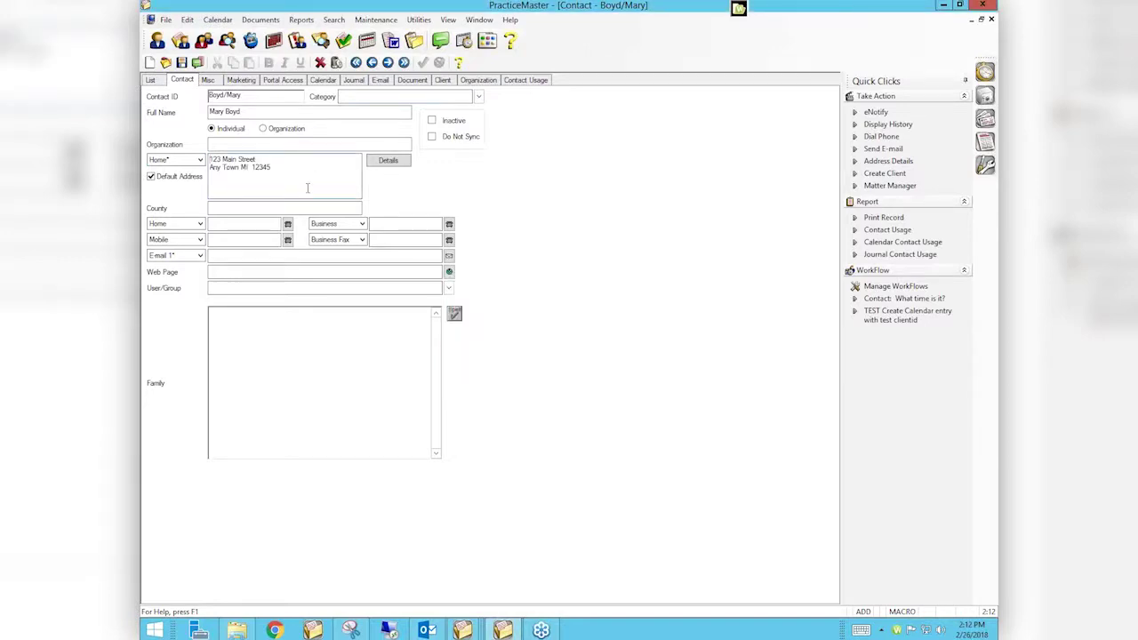
Add the home phone number, save and close the record, and return to the contact list
click(259, 224)
text(123-456-7890)
key(ctrl+s)
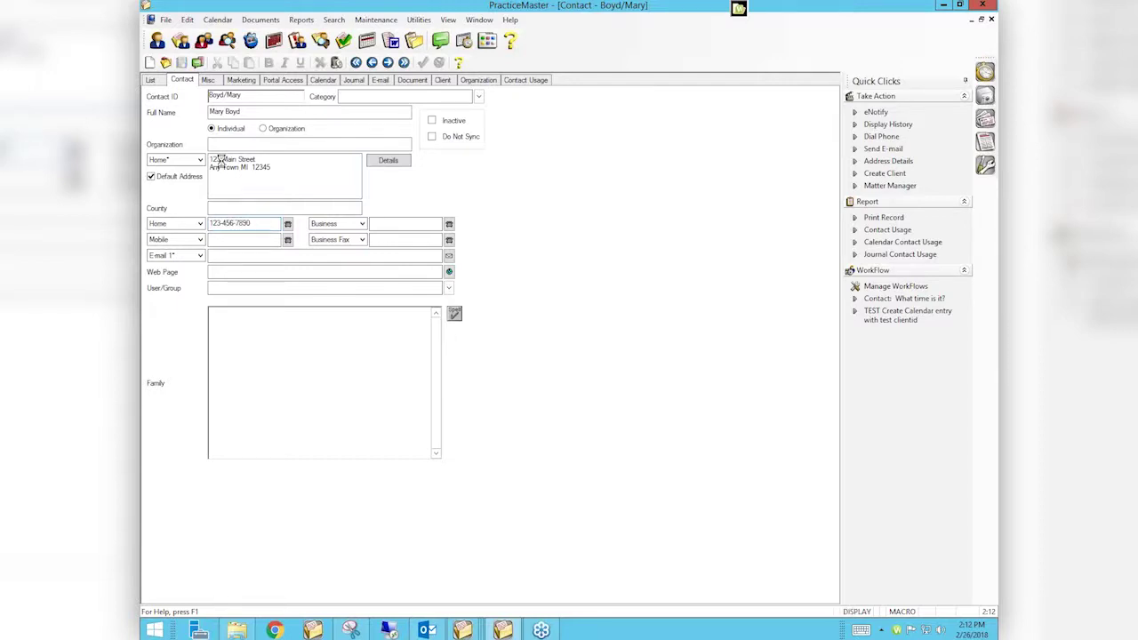
click(155, 79)
click(152, 80)
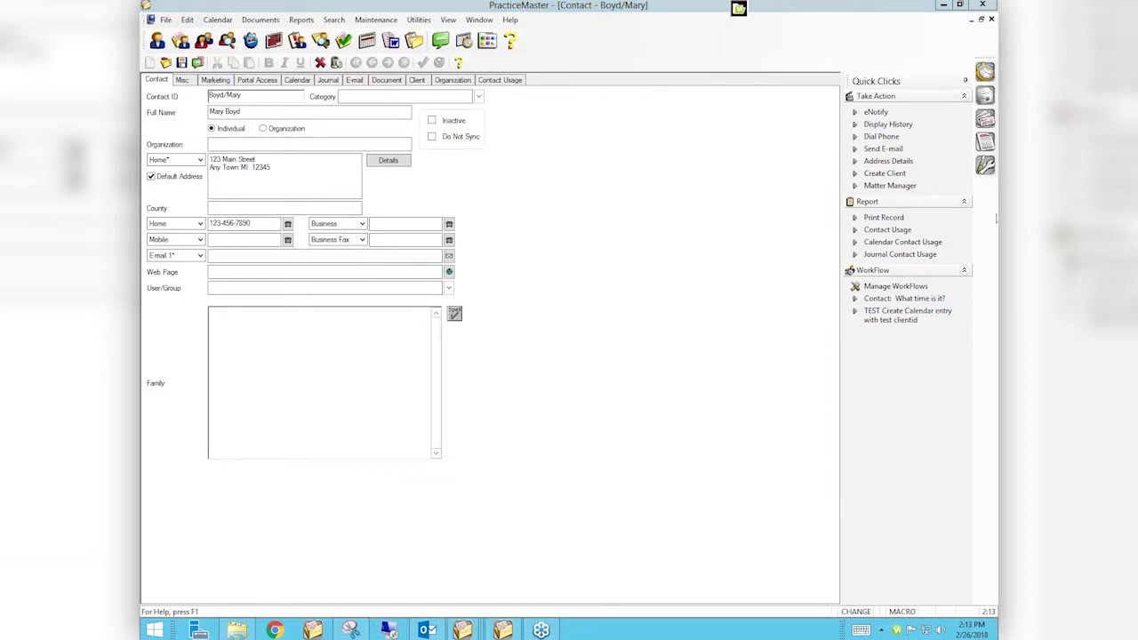
click(991, 19)
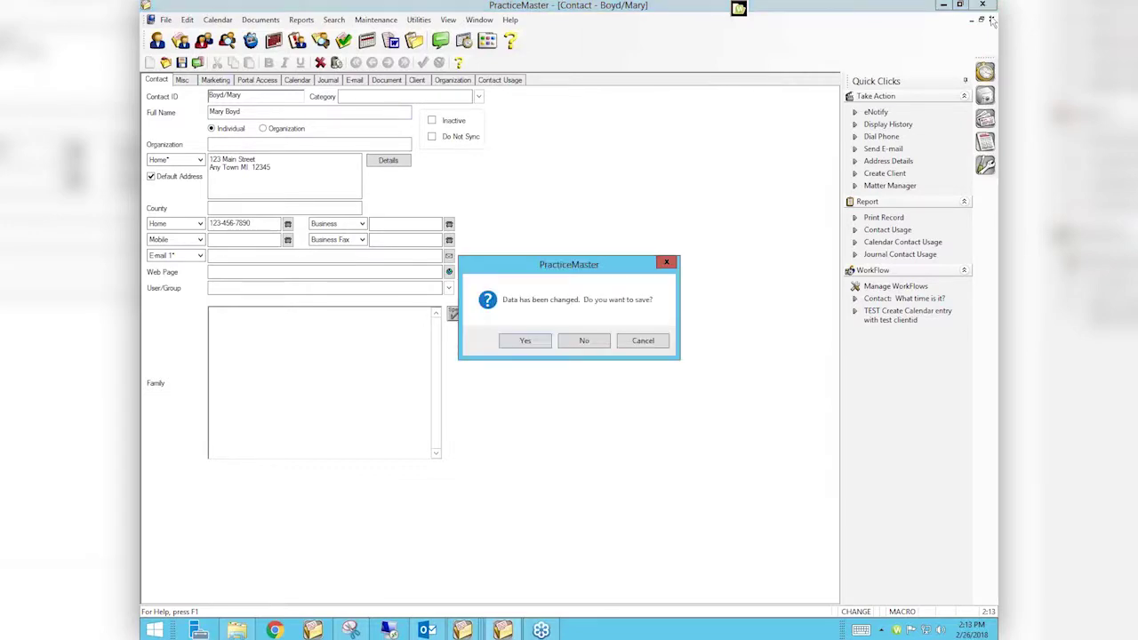
click(539, 342)
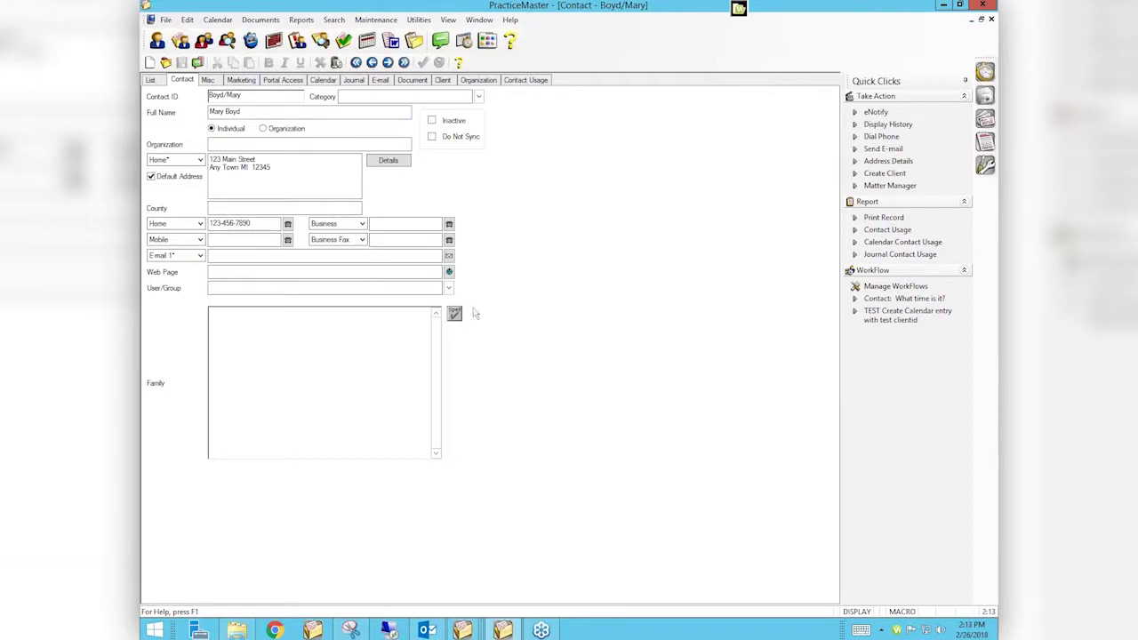
click(150, 80)
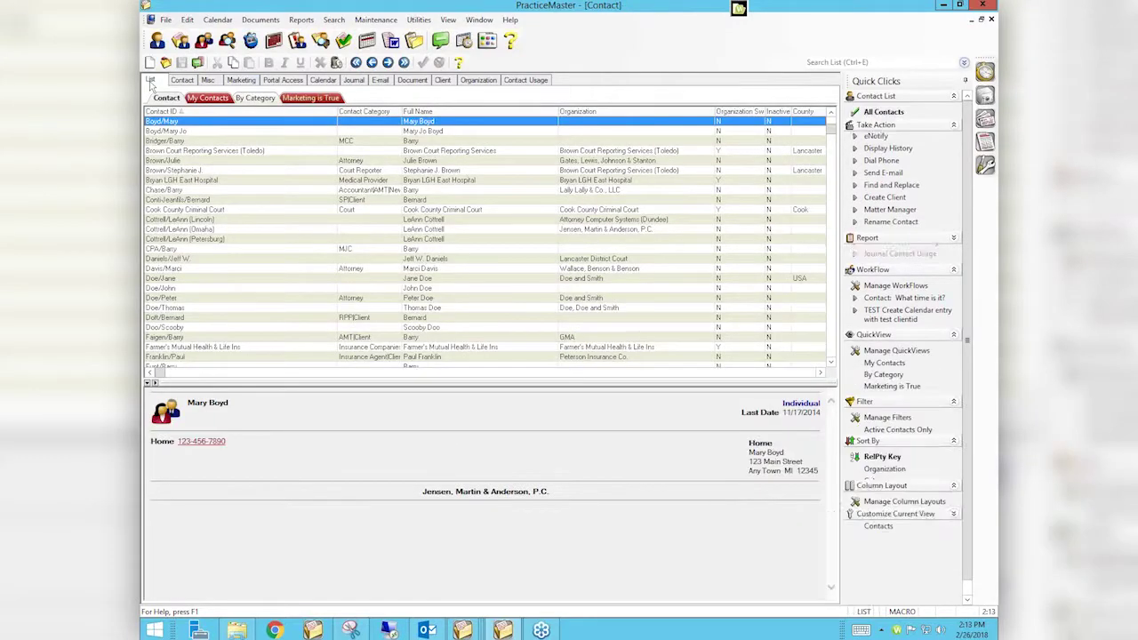
Select the second duplicate contact to show its business details in the preview pane
click(201, 132)
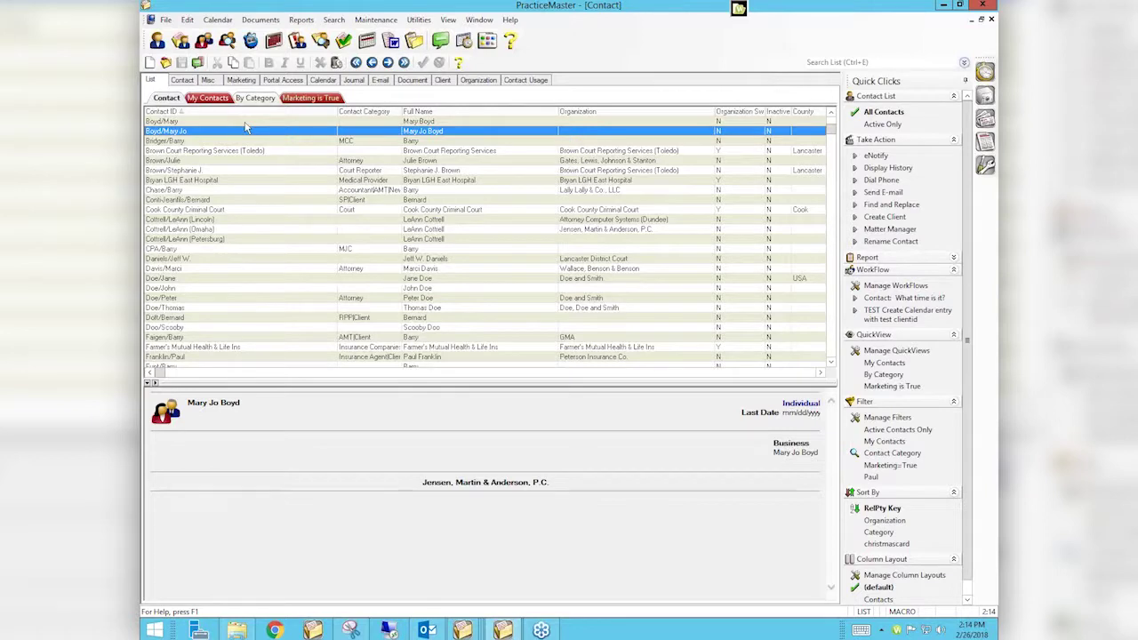
Move back up to the first Boyd duplicate contact to show its home phone and address
key(Up)
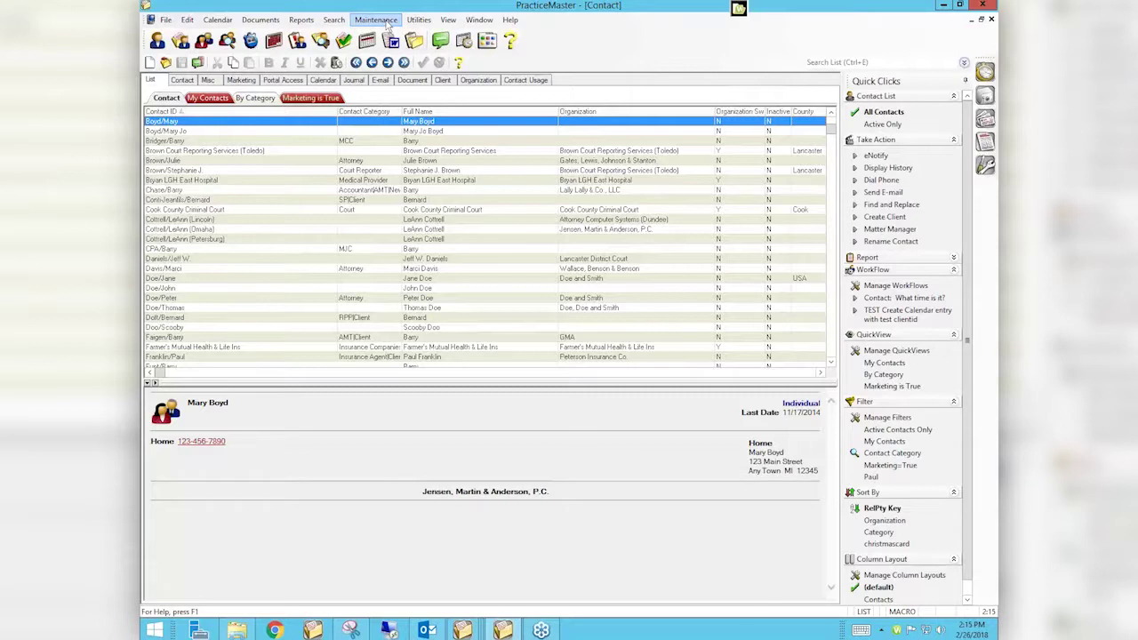
Start Maintenance > Renumber > Merge Contacts, declining the HotBackup
click(386, 22)
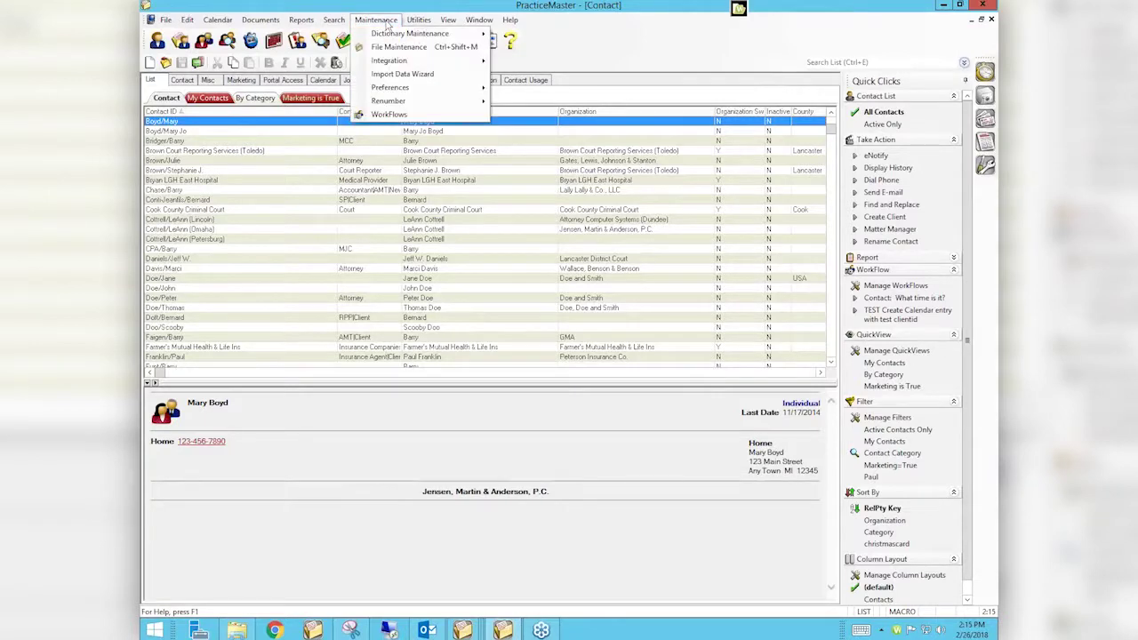
mouse_move(390, 102)
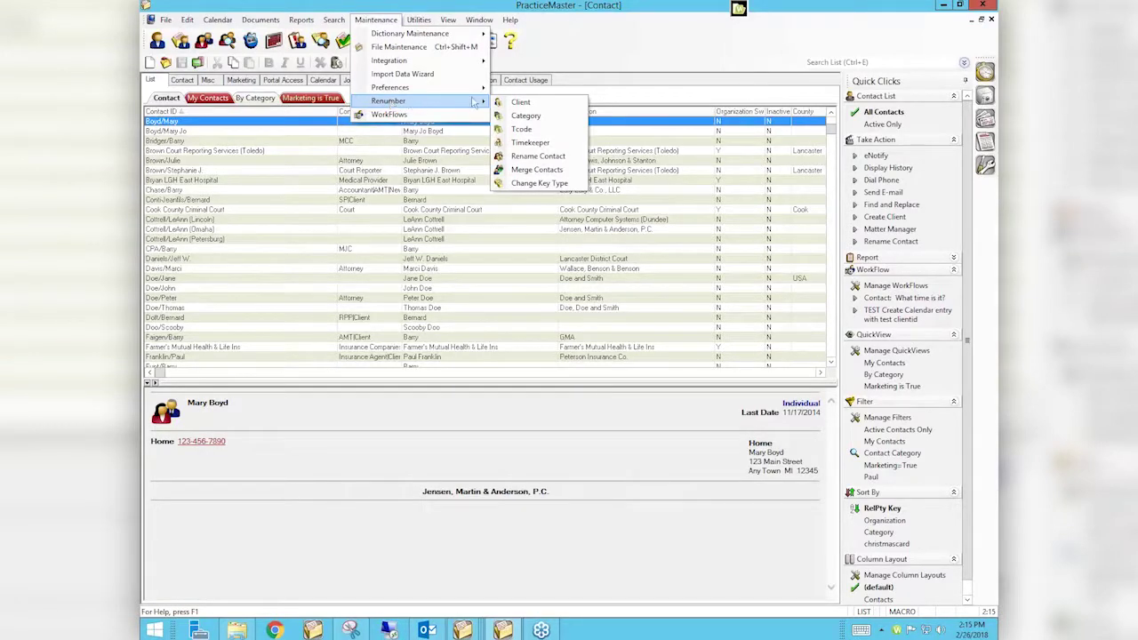
click(534, 169)
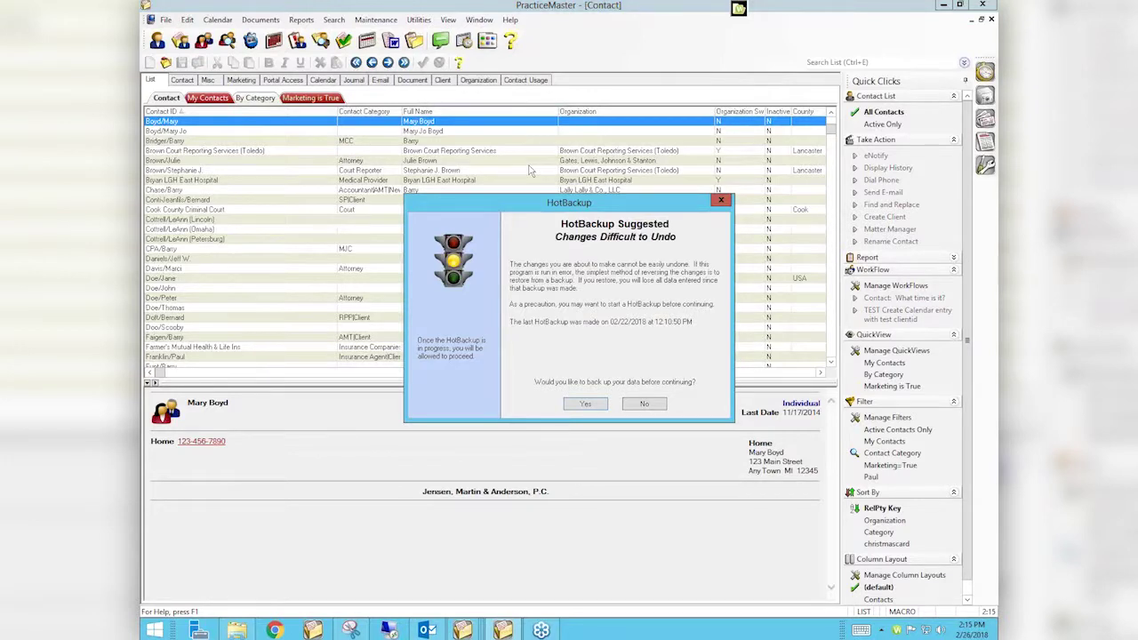
click(645, 404)
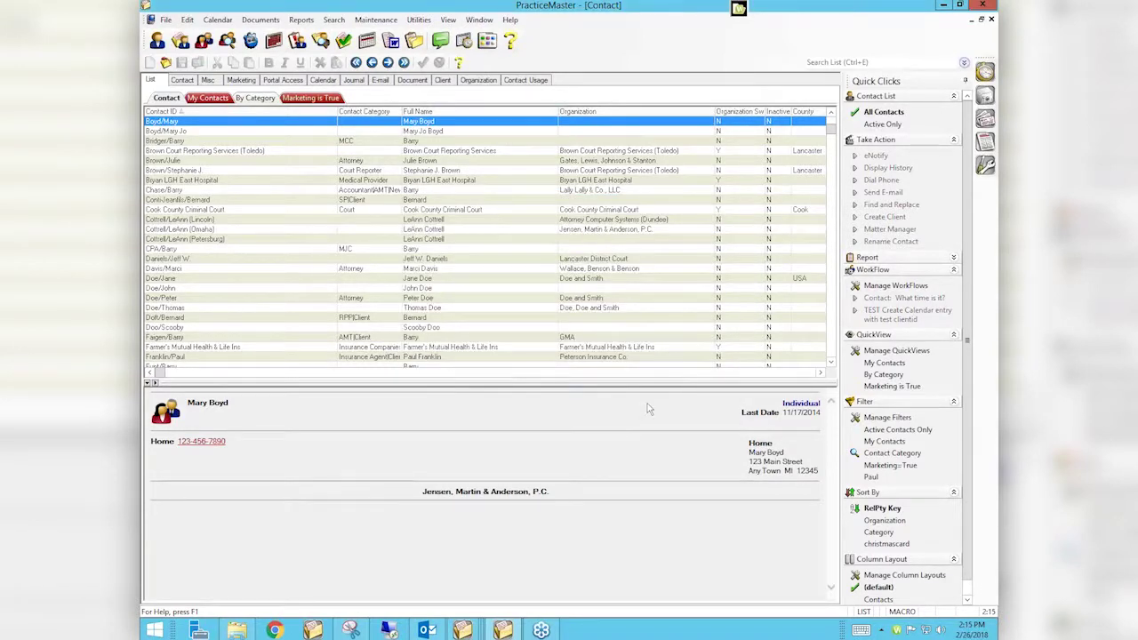
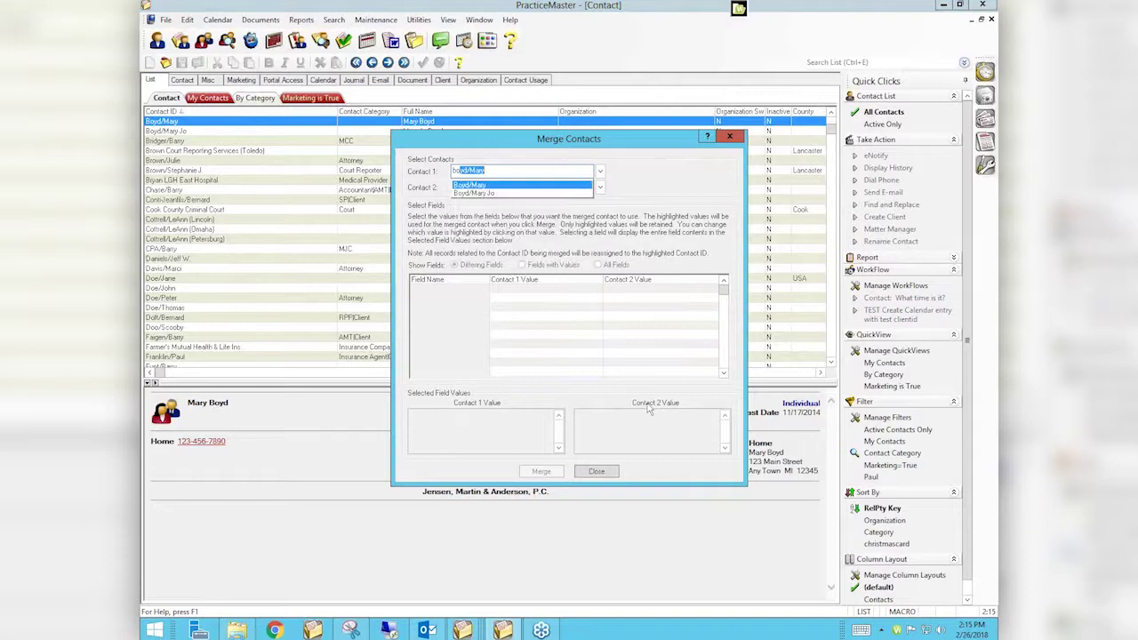
Pick the two Boyd duplicates as Contact 1 and Contact 2
key(Tab)
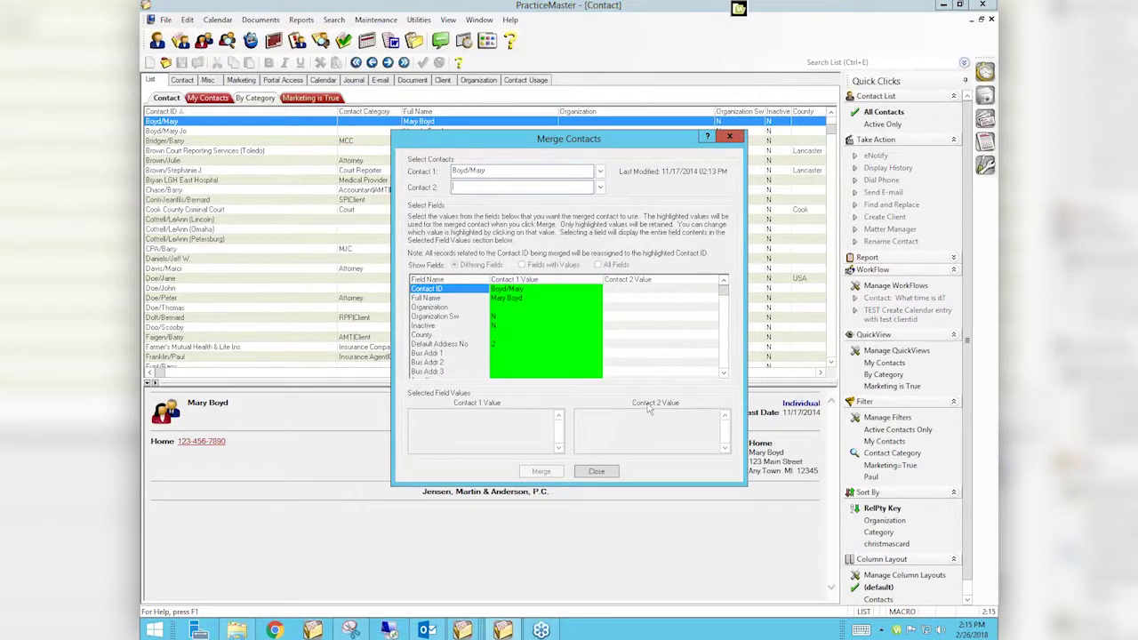
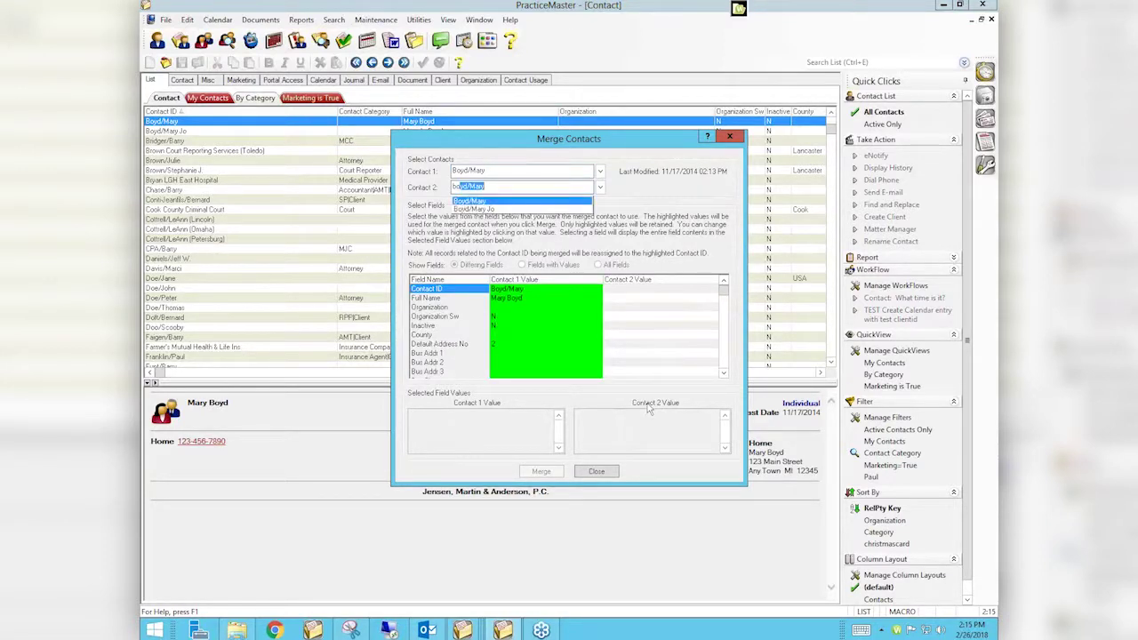
key(Down)
key(Tab)
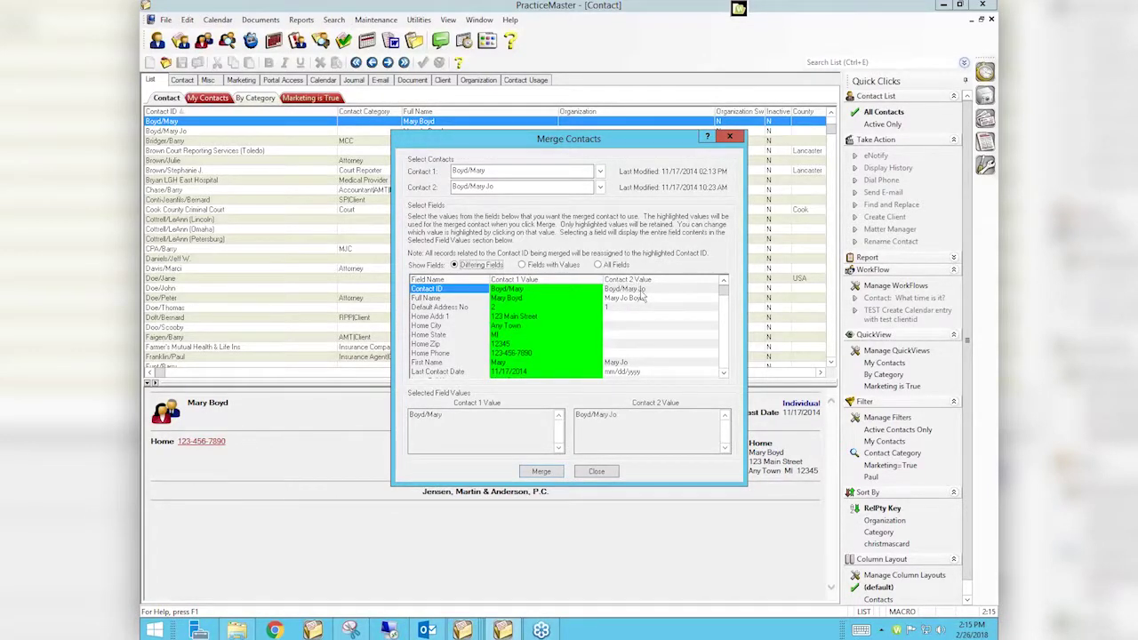
Take Contact 2's Contact ID, Full Name, First Name and Long Full Name, and check Home City
click(641, 292)
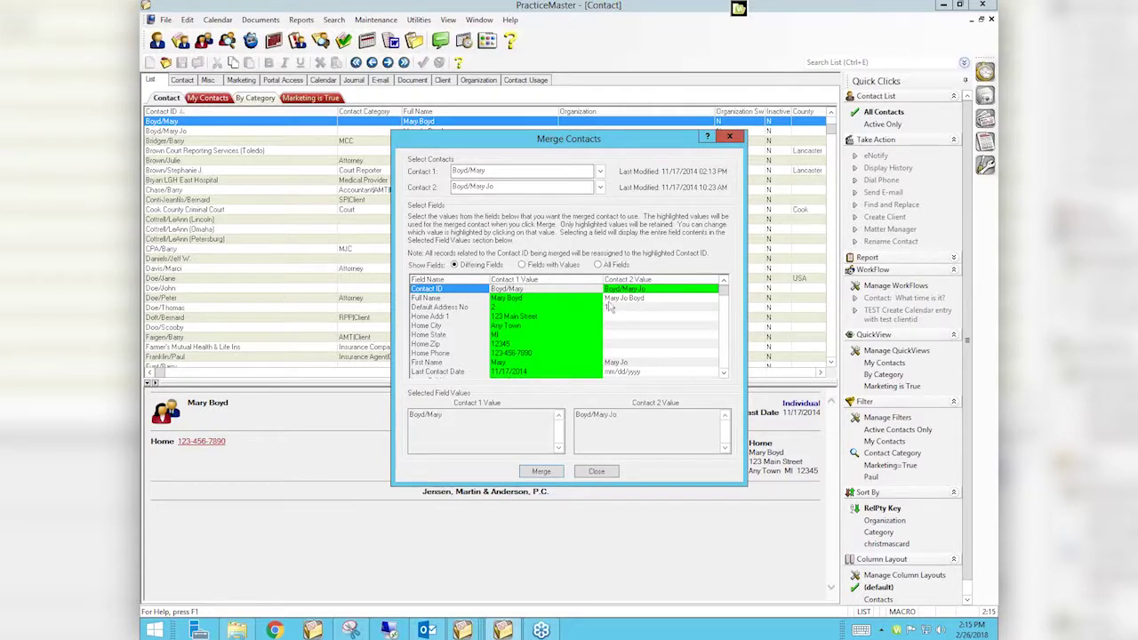
click(626, 303)
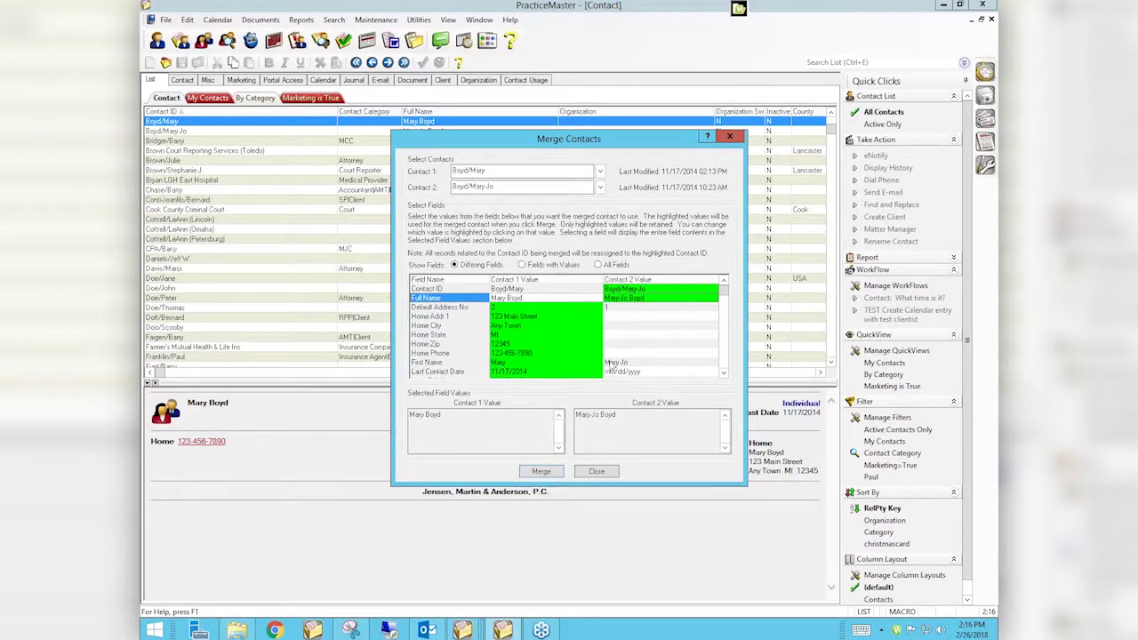
click(613, 364)
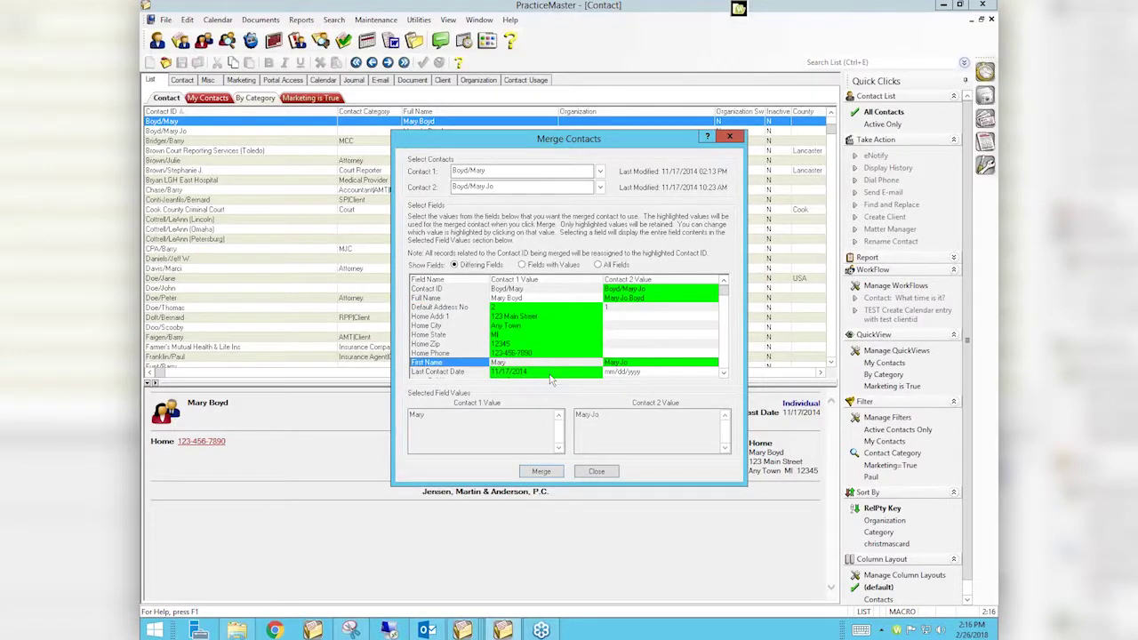
scroll(725, 354, down, 1)
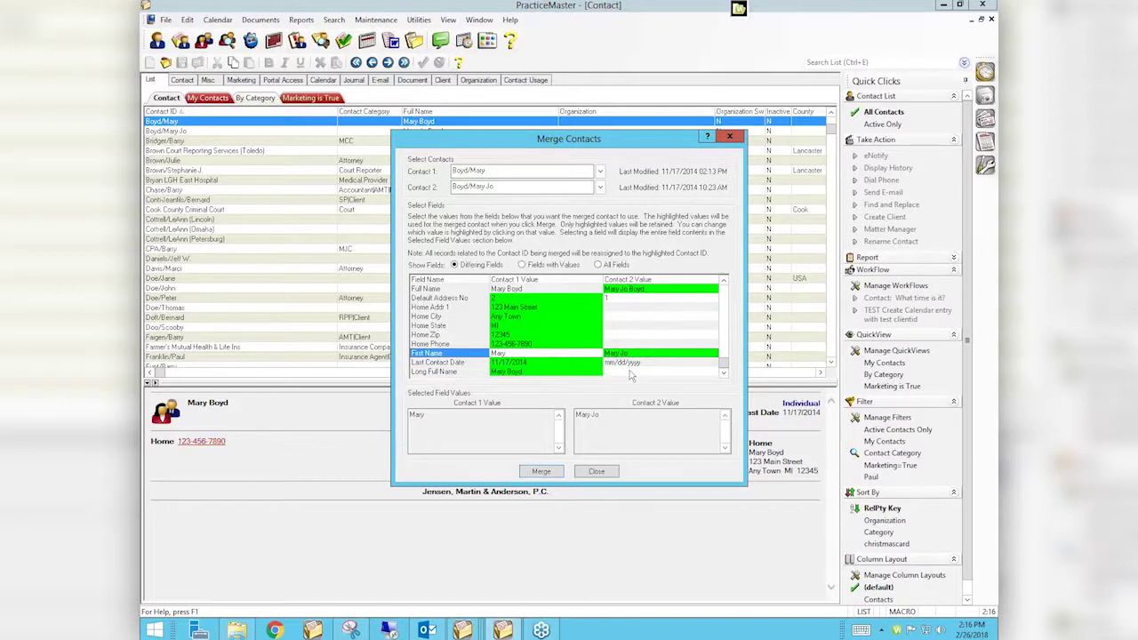
click(630, 373)
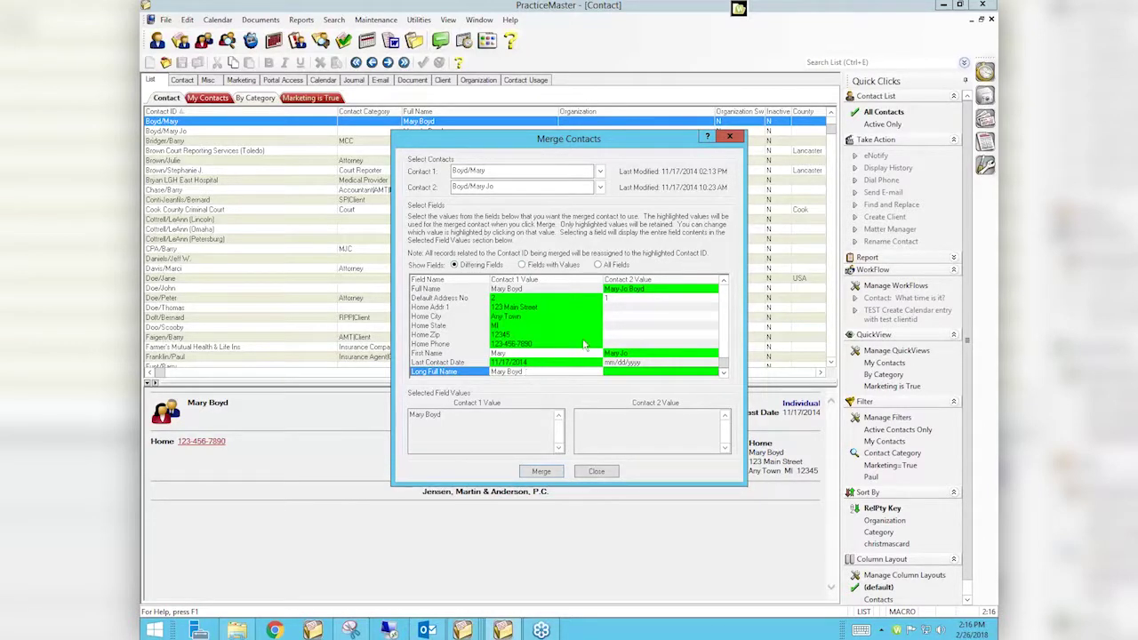
click(618, 319)
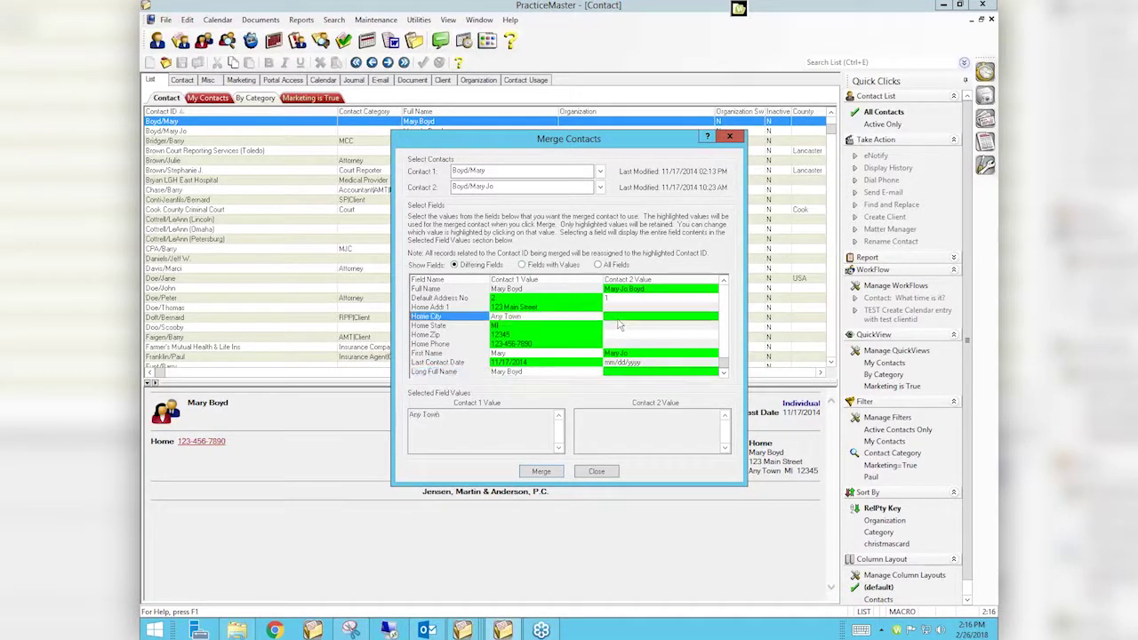
click(576, 318)
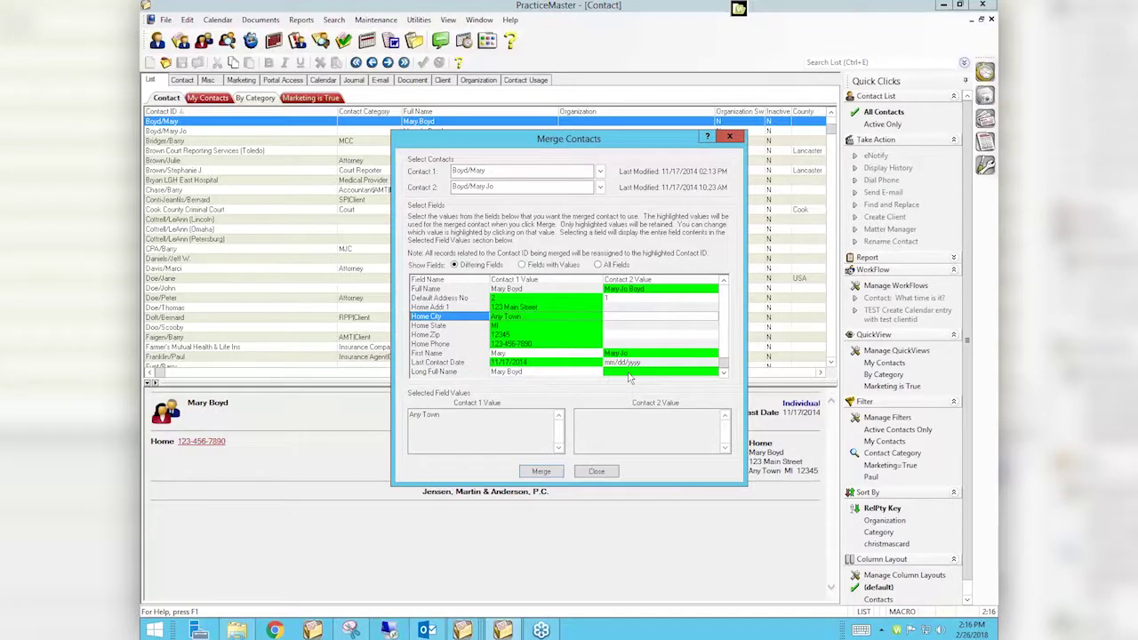
click(545, 474)
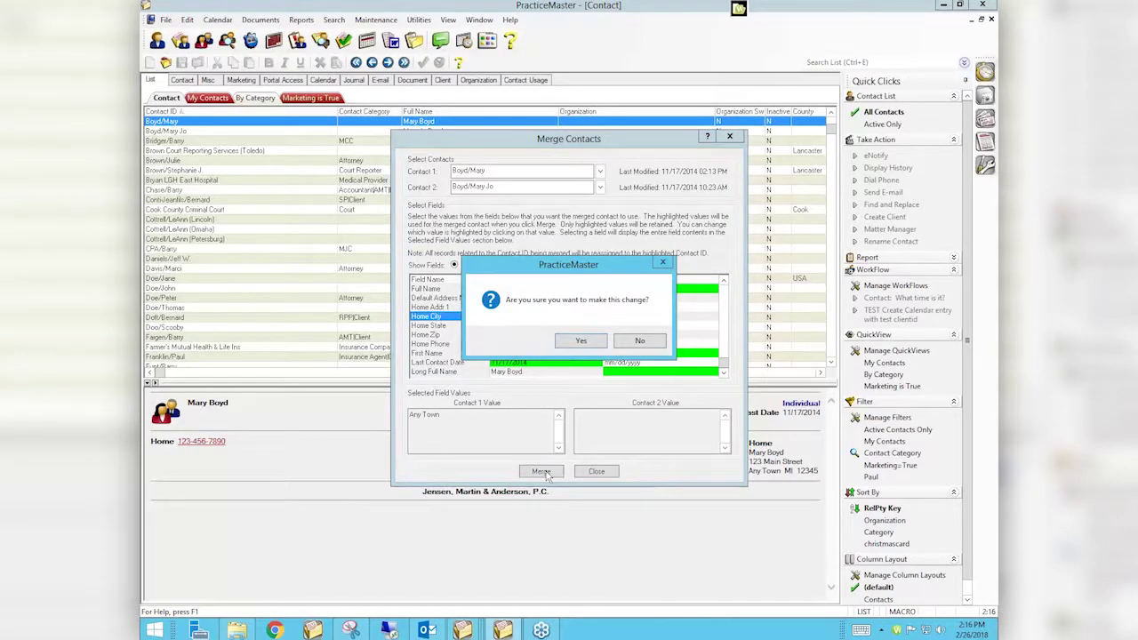
click(588, 343)
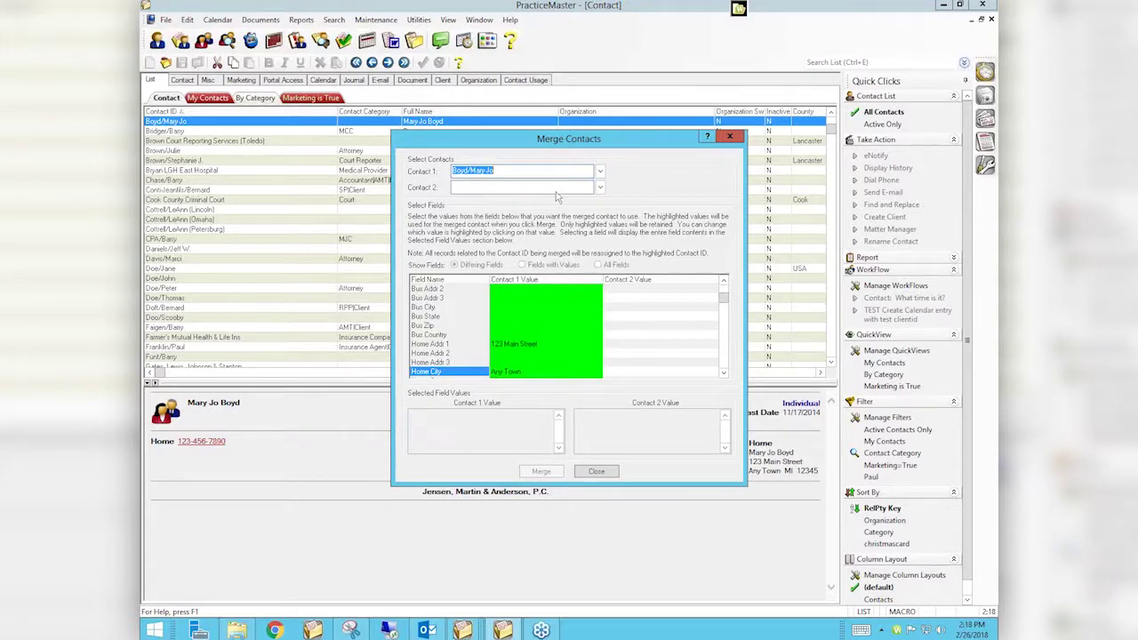
click(608, 472)
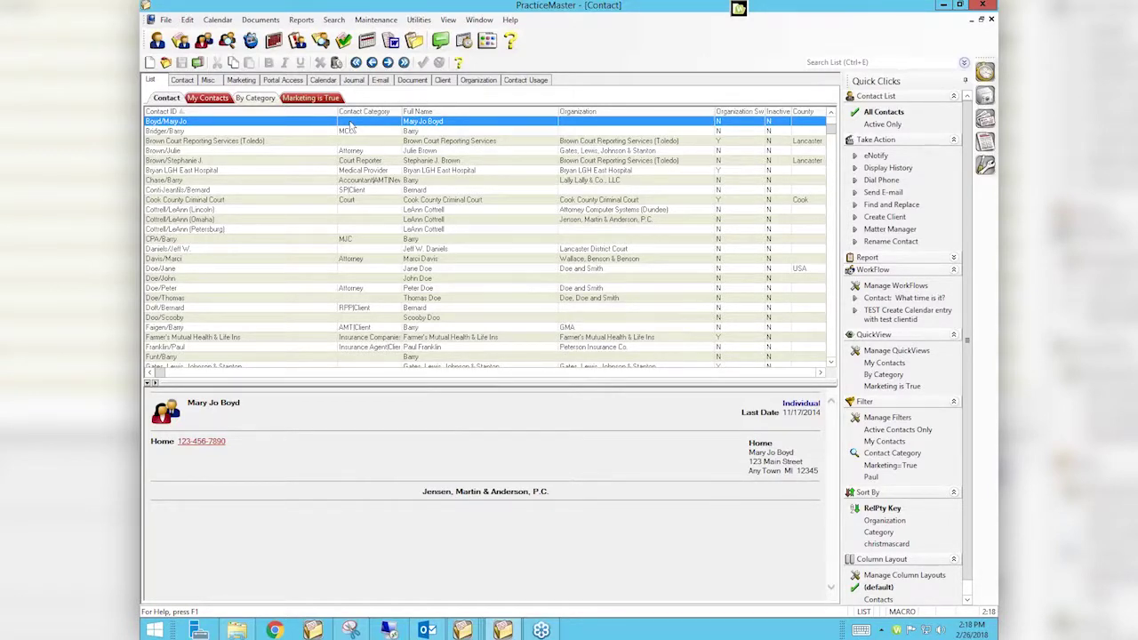
click(164, 21)
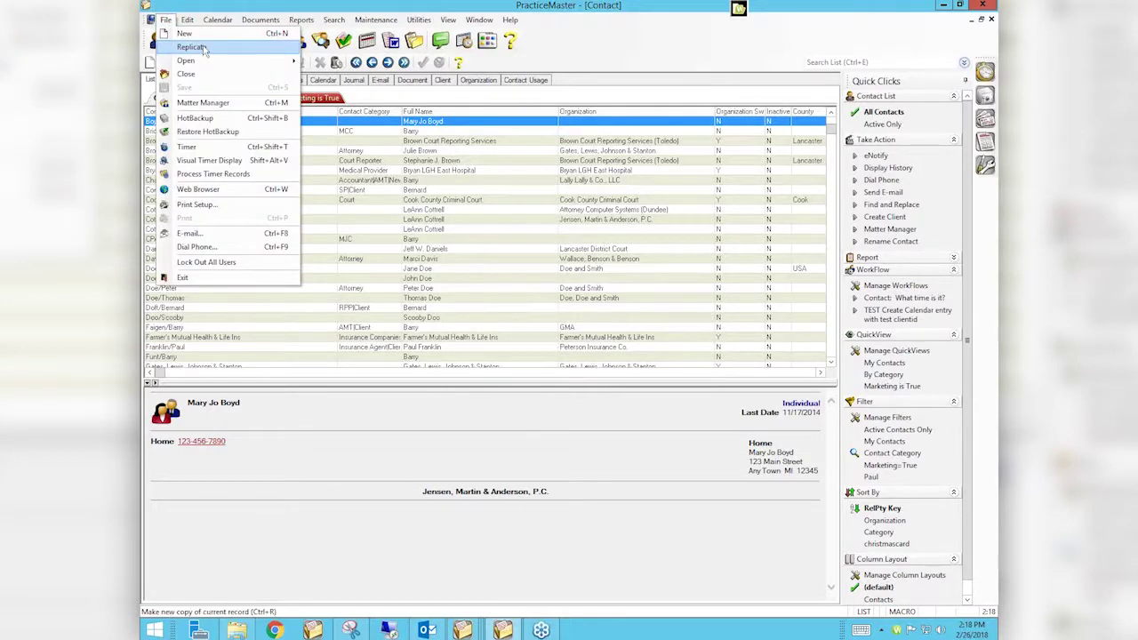
click(204, 47)
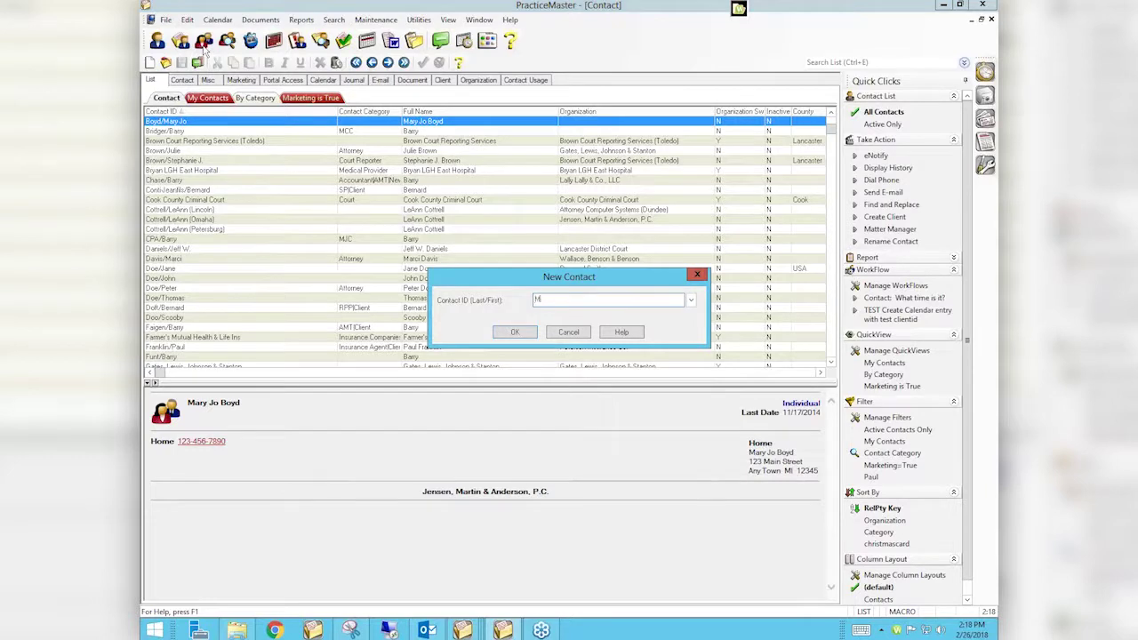
text(Ma)
key(BackSpace)
key(BackSpace)
key(BackSpace)
key(Delete)
key(Return)
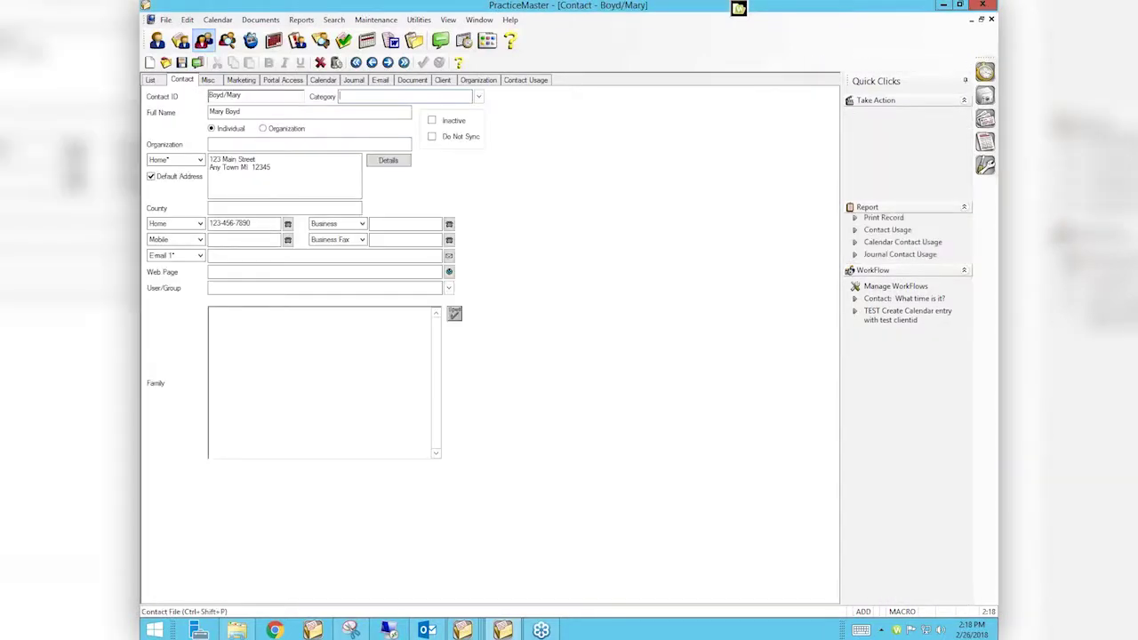
Assign User/Group RON to the new contact and go back to the List tab
click(231, 287)
text(RON)
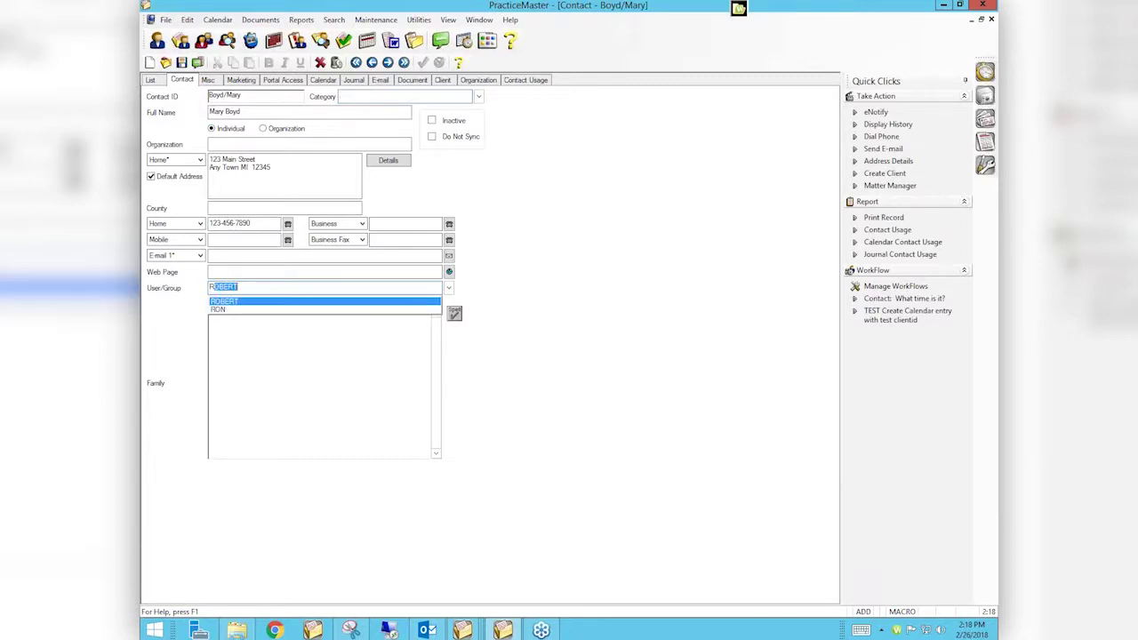
key(Tab)
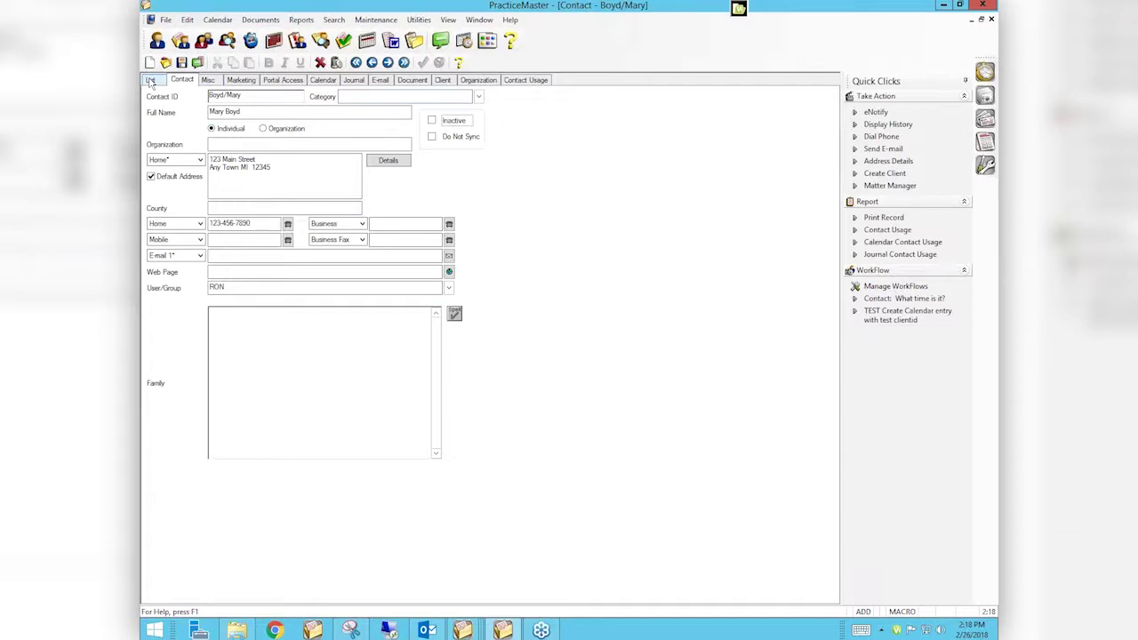
click(150, 80)
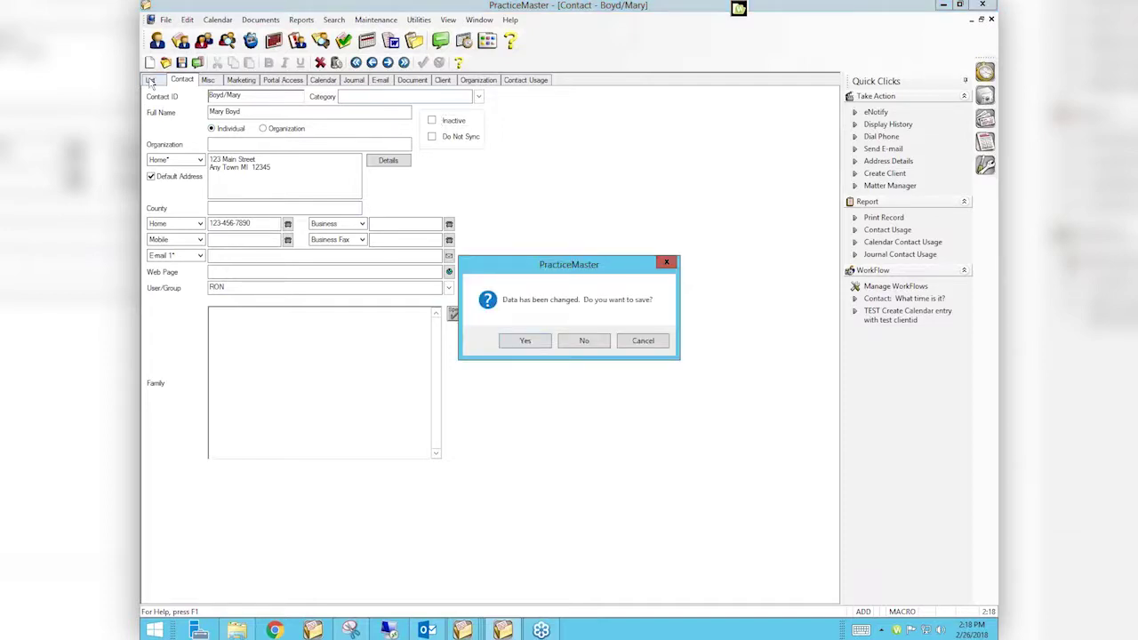
click(532, 342)
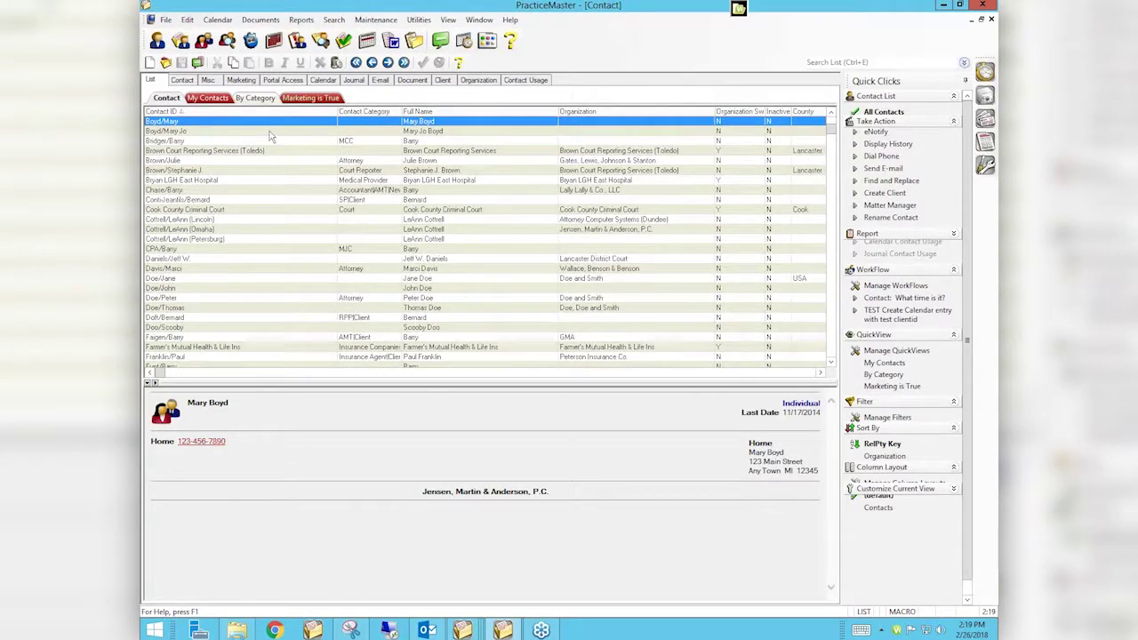
key(Return)
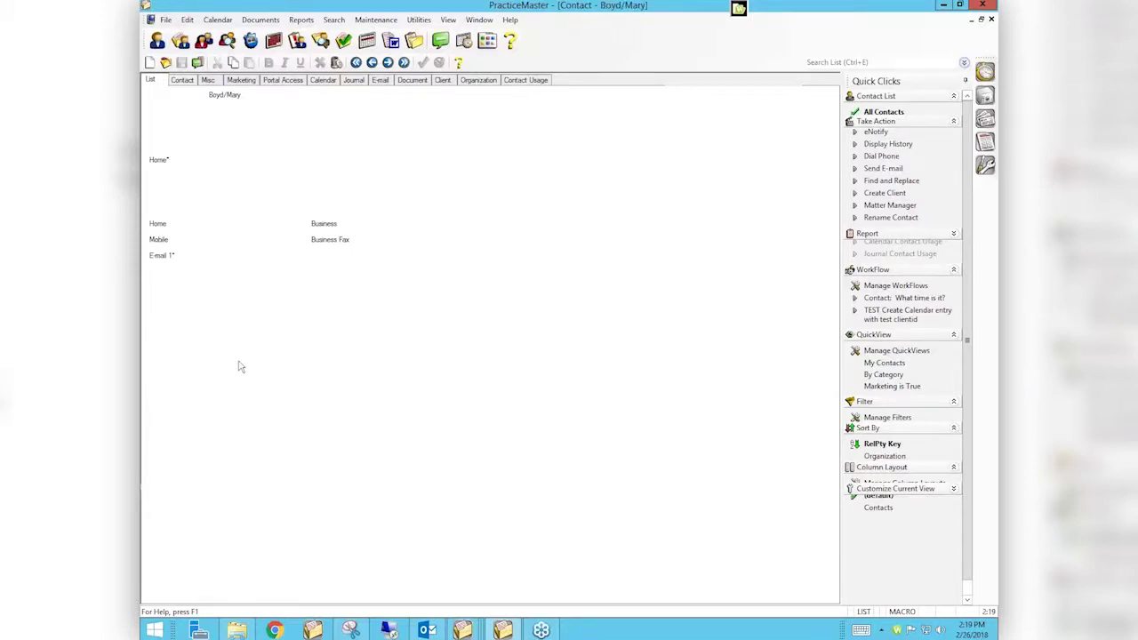
key(Escape)
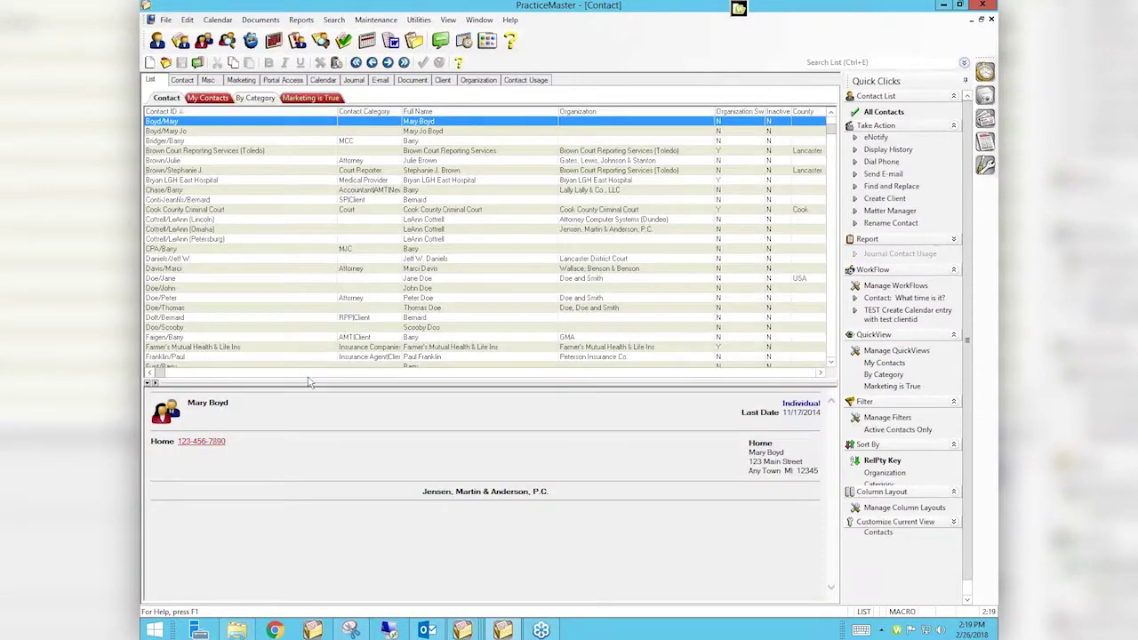
double_click(230, 135)
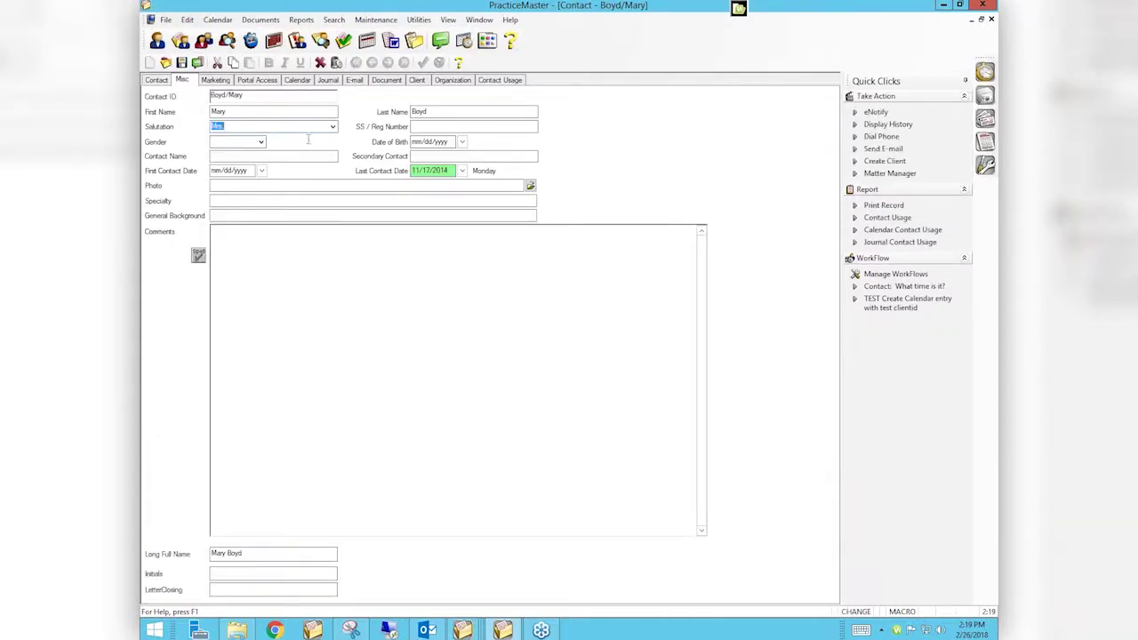
click(157, 80)
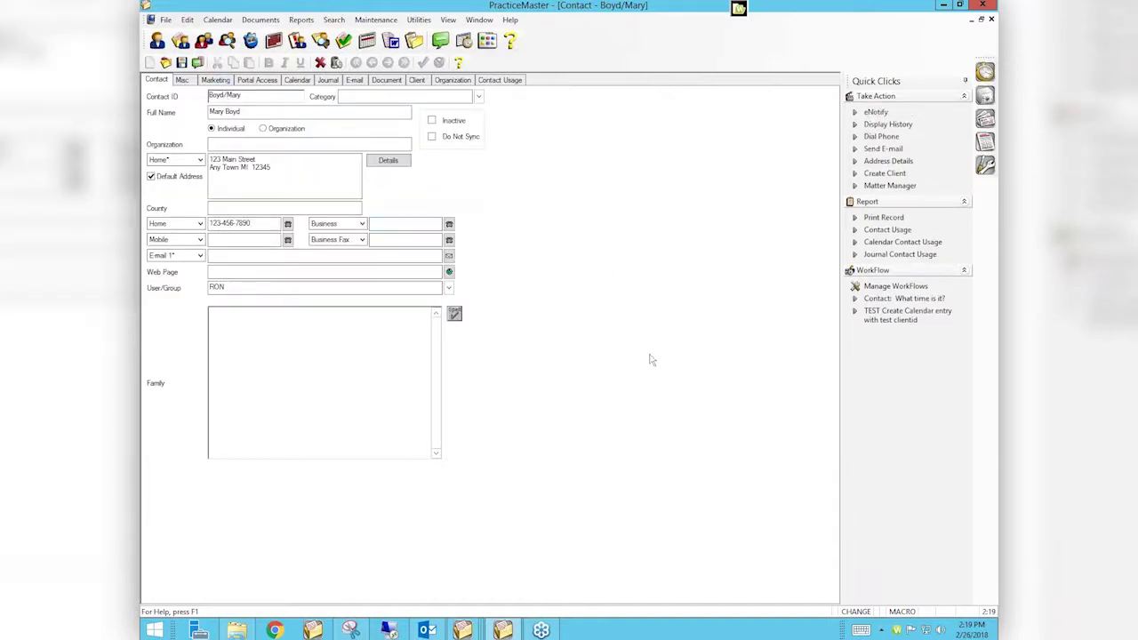
click(993, 19)
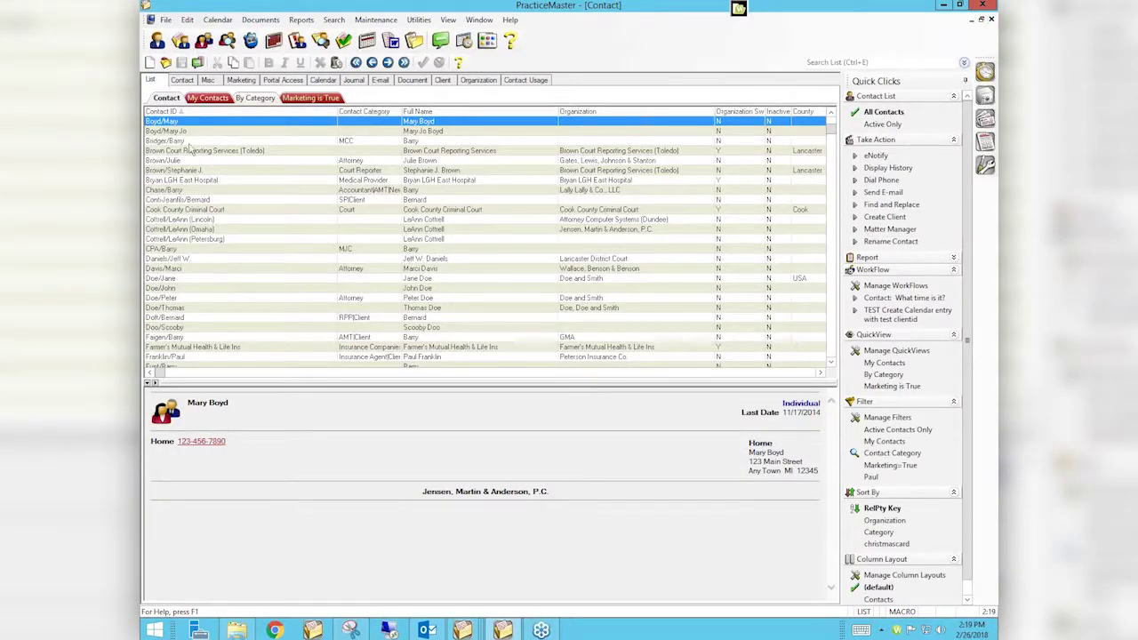
double_click(191, 132)
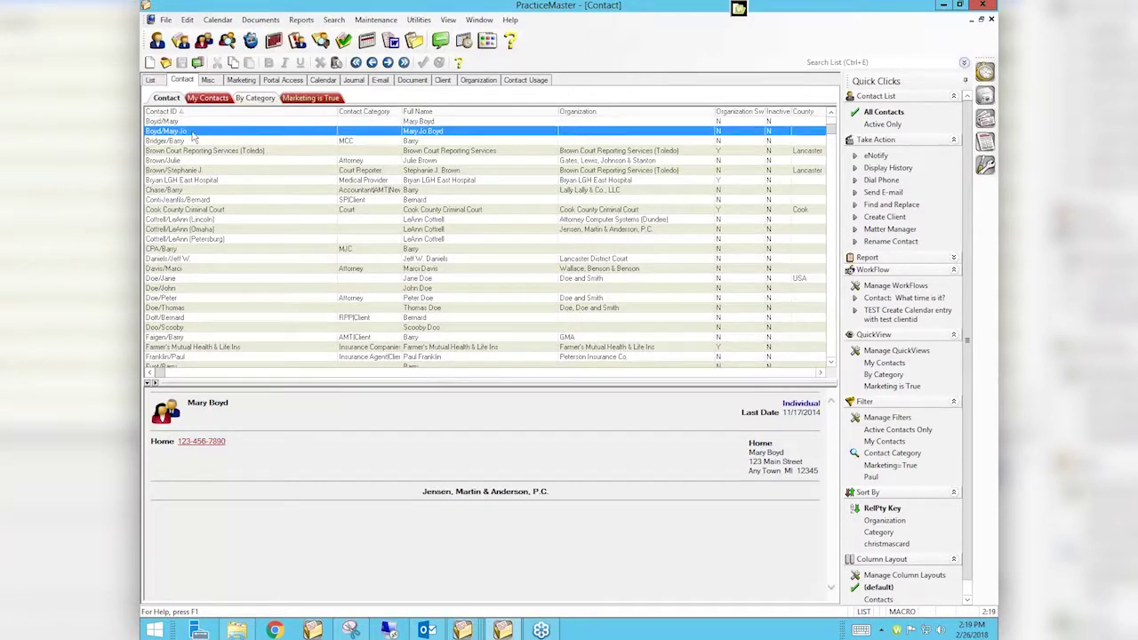
click(241, 289)
text(JAN)
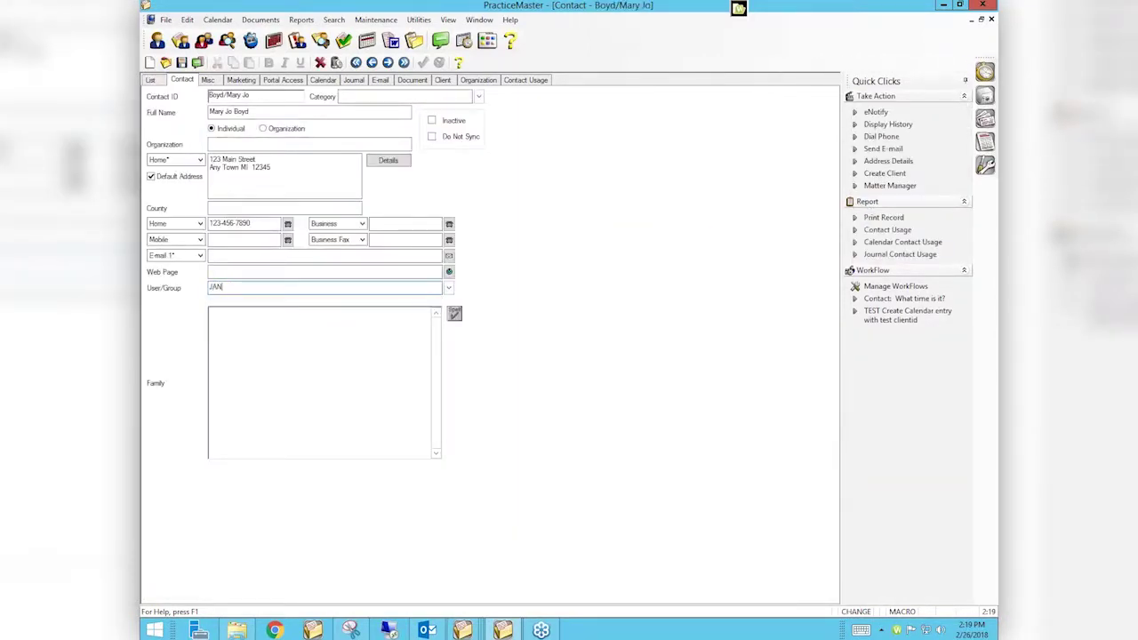
key(Tab)
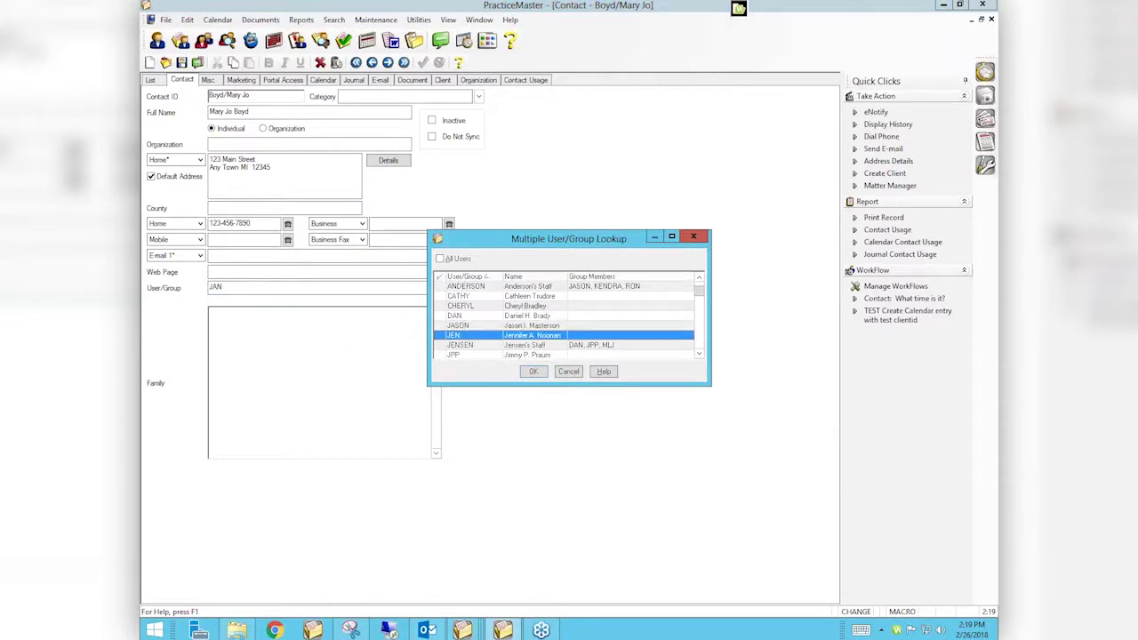
key(Escape)
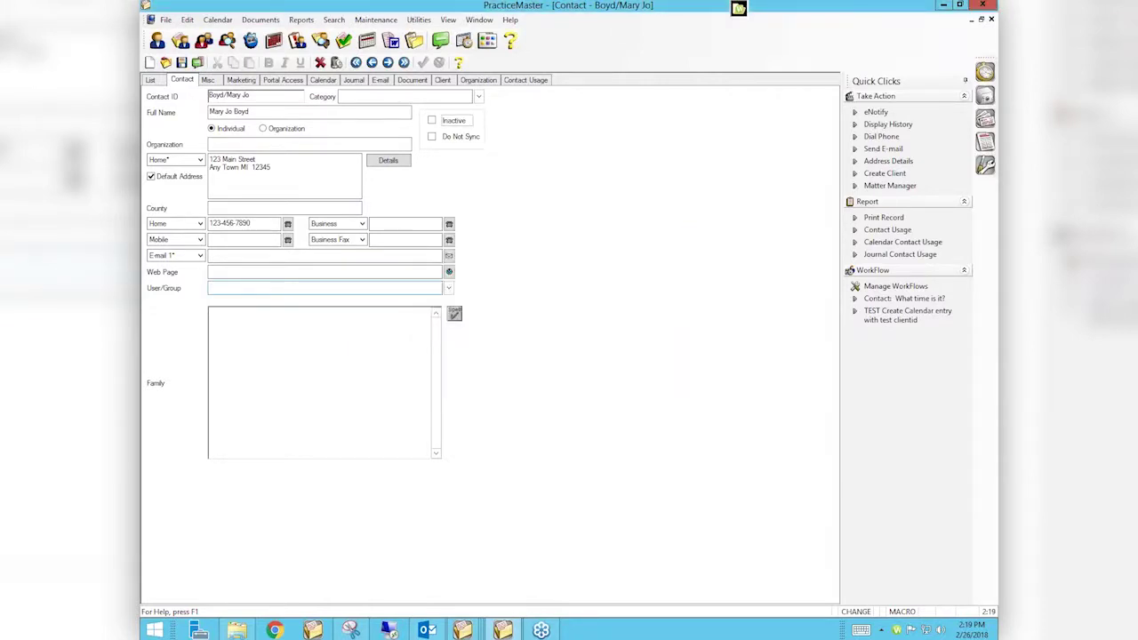
text(JEN)
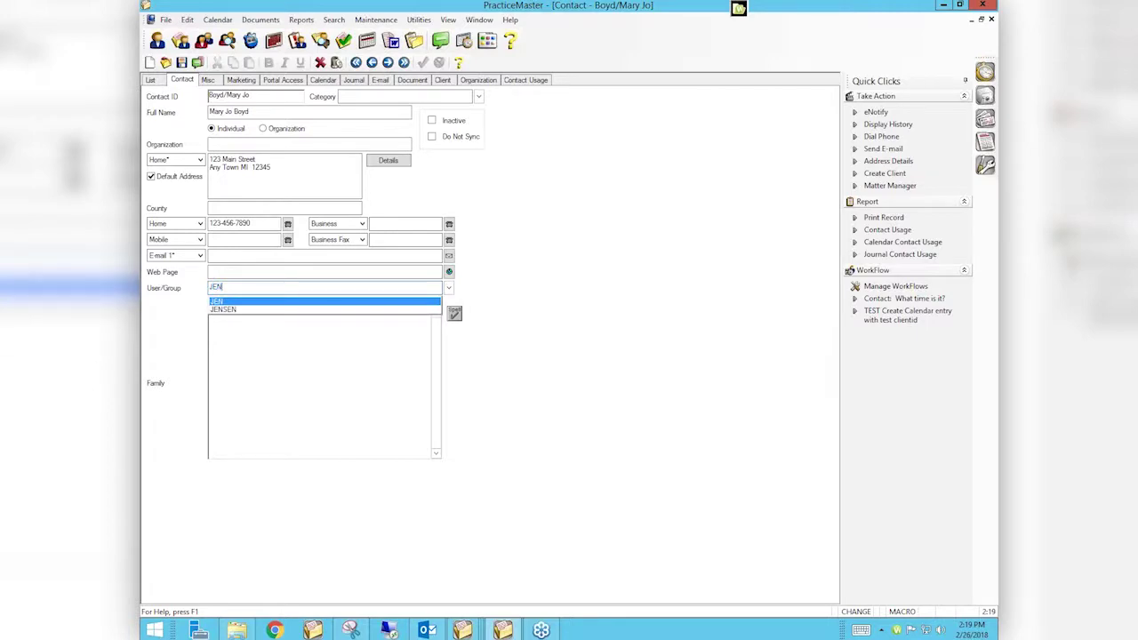
key(Return)
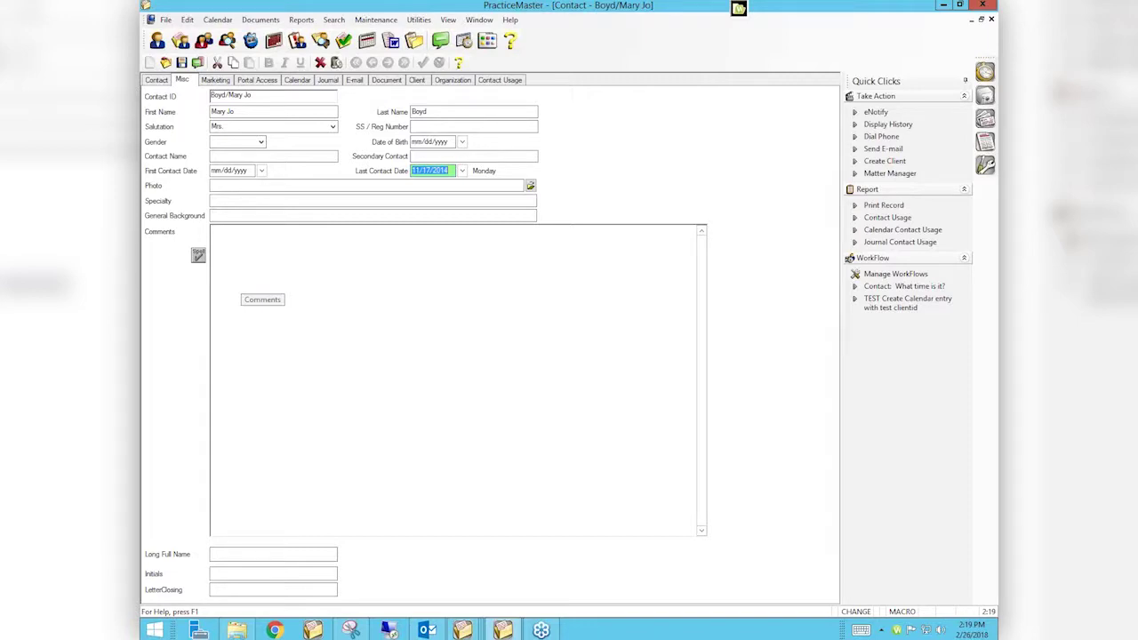
click(992, 20)
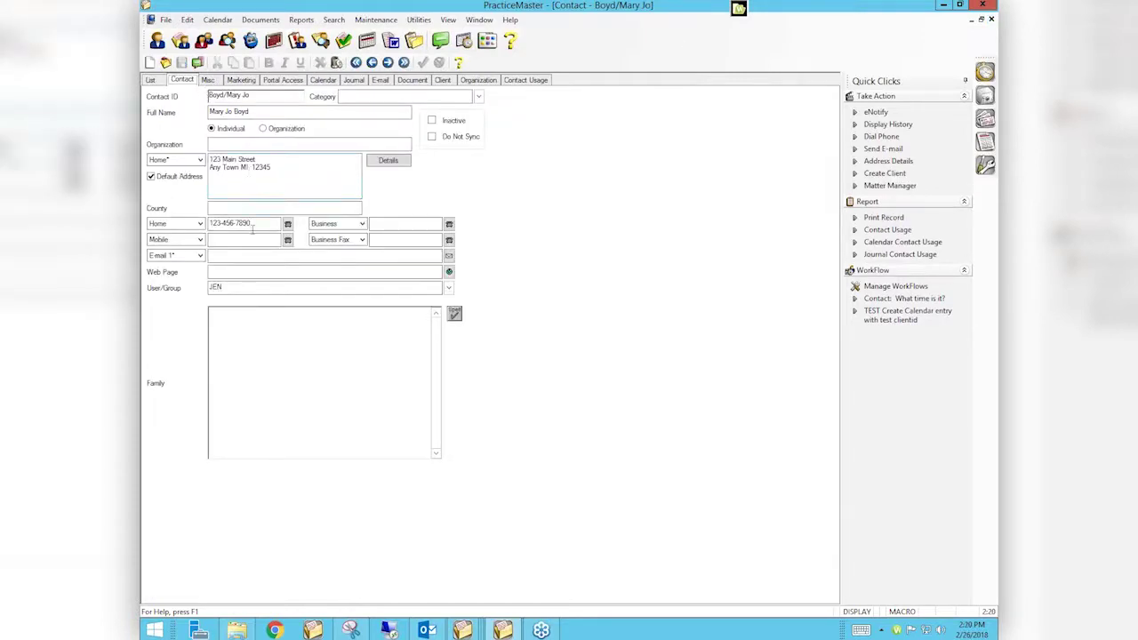
click(373, 63)
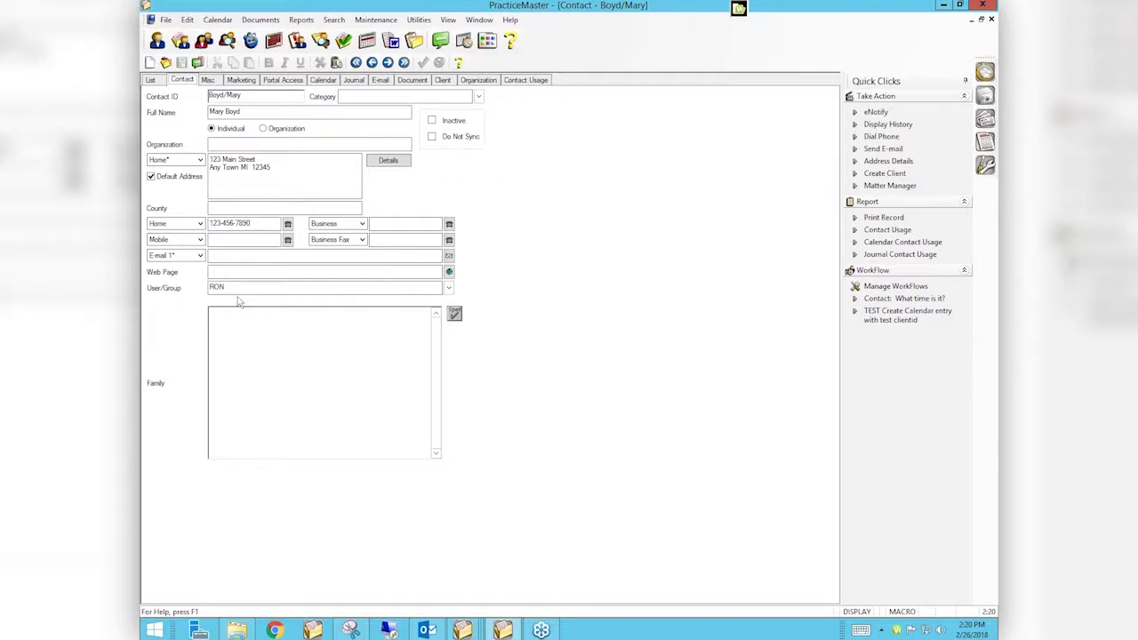
Open Merge Contacts from the Maintenance menu without making a backup
click(376, 19)
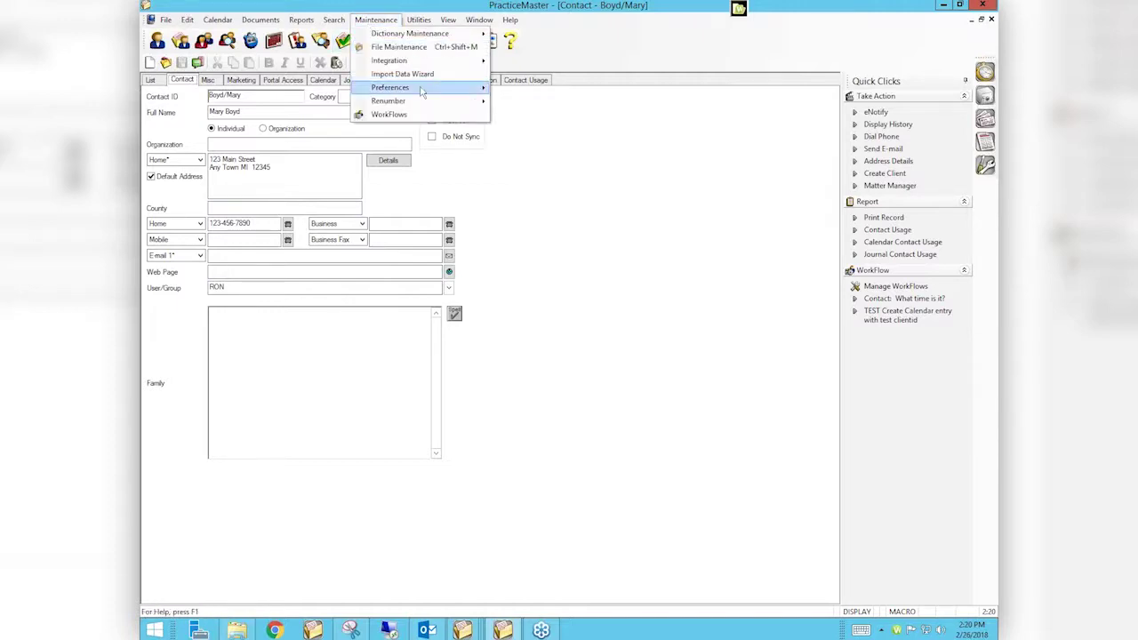
mouse_move(431, 100)
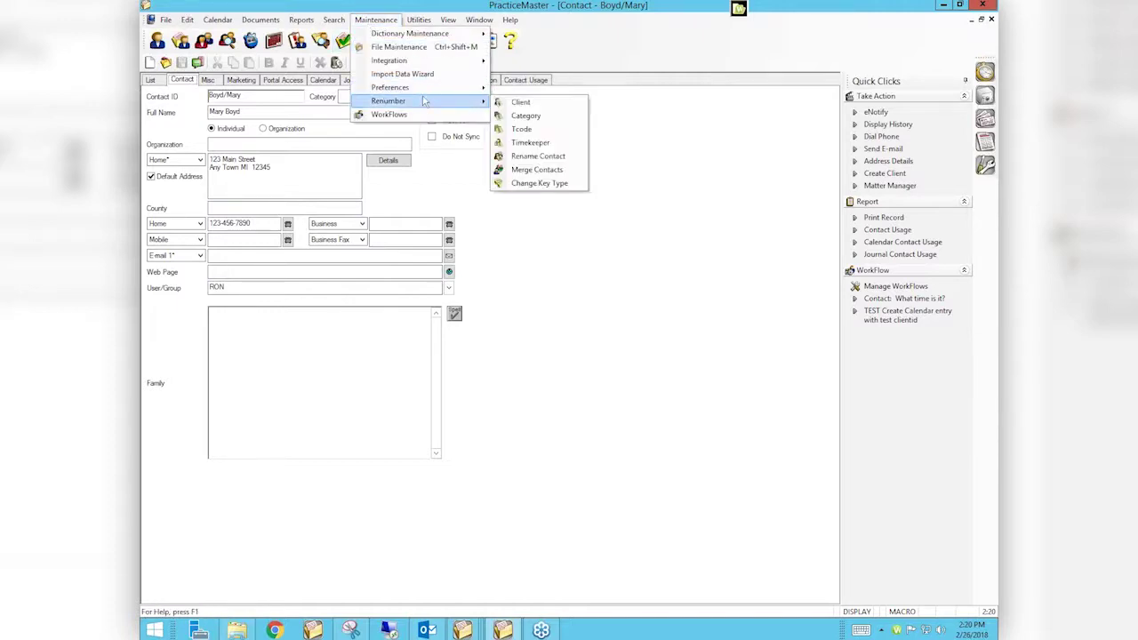
click(530, 169)
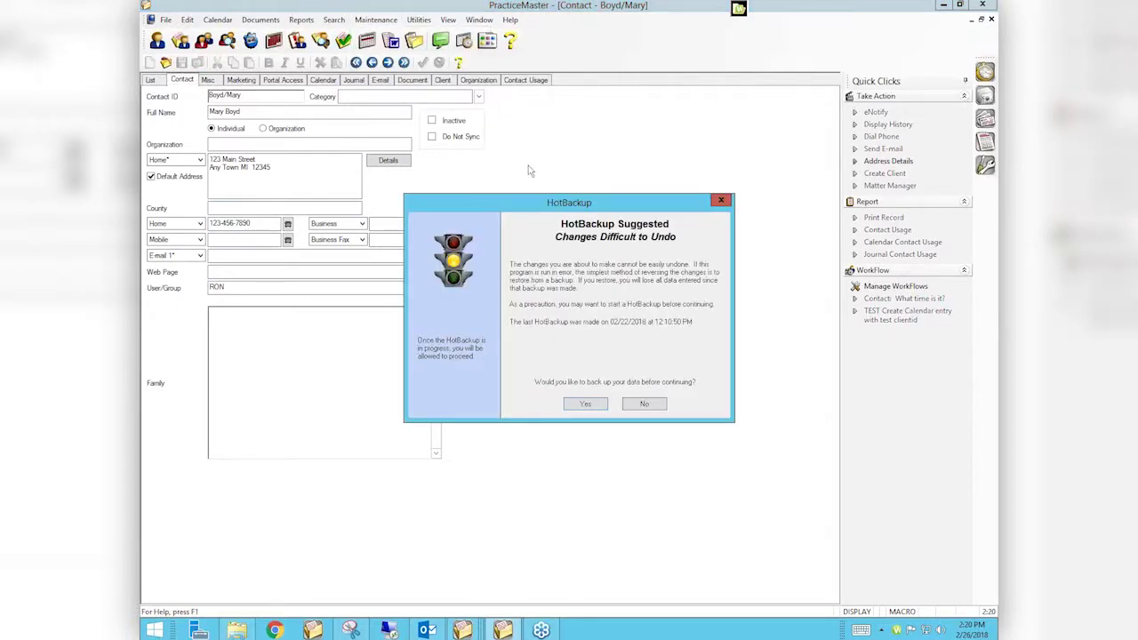
click(645, 406)
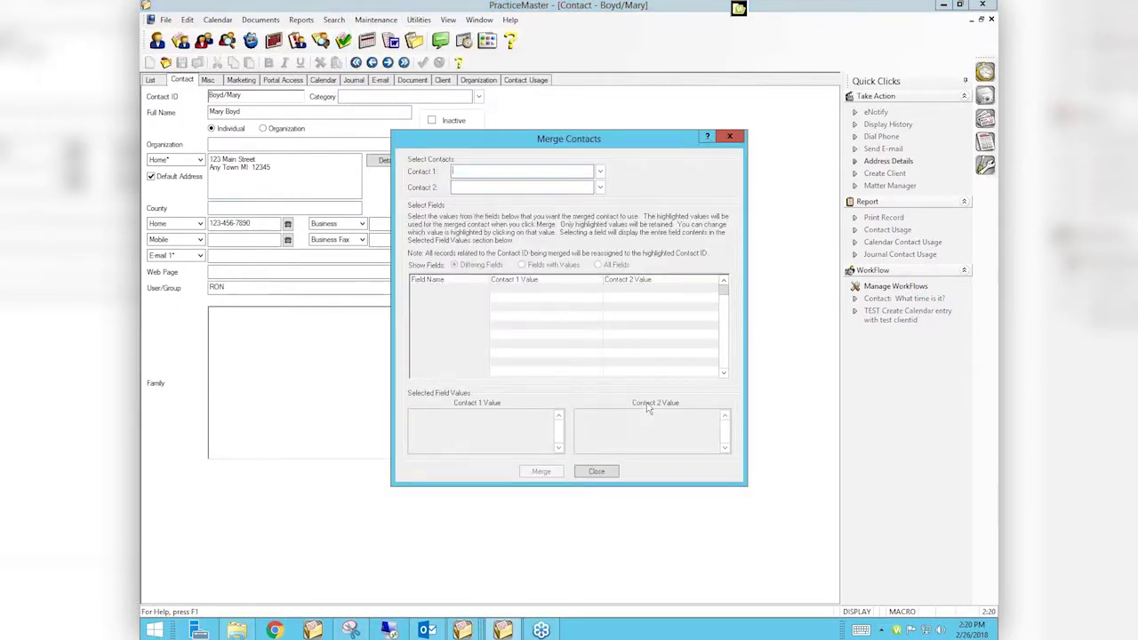
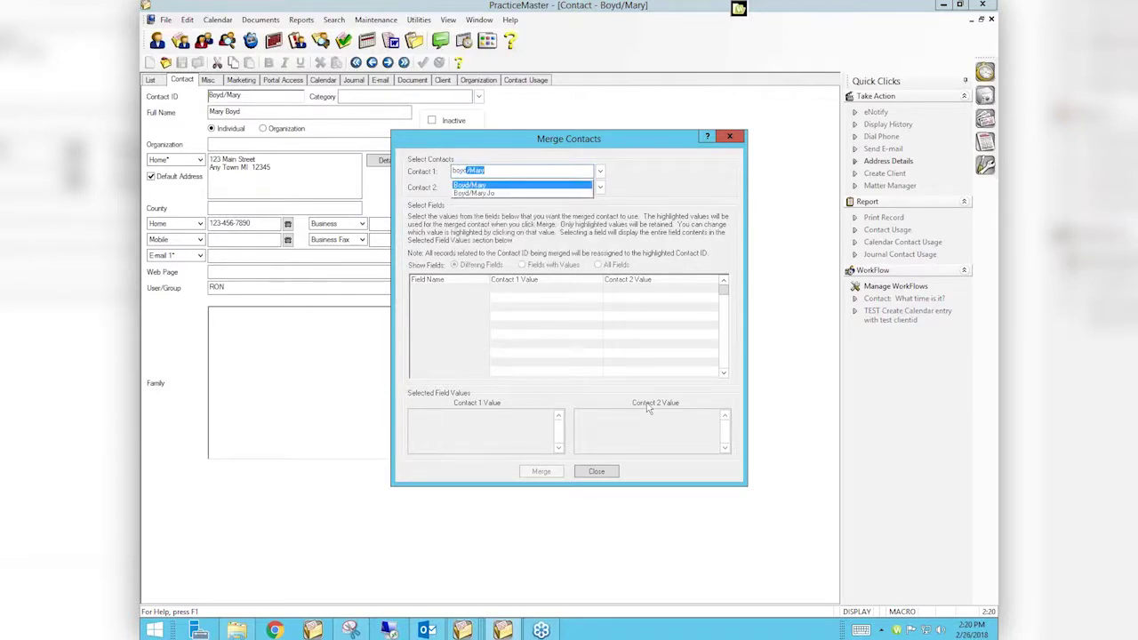
key(Tab)
text(boyd)
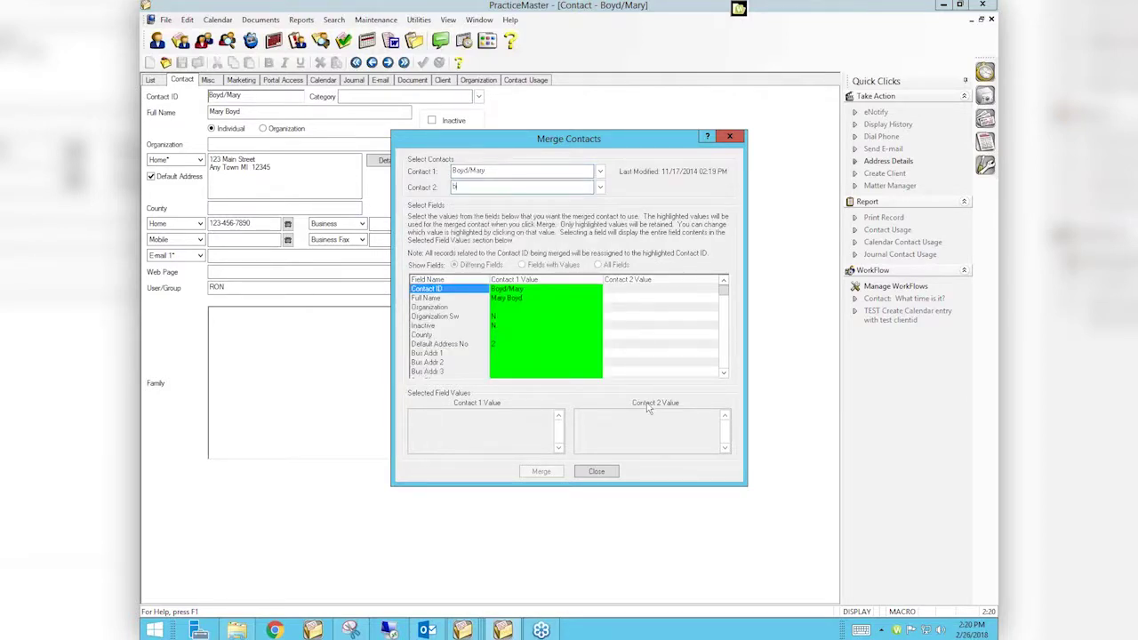
key(Down)
key(Tab)
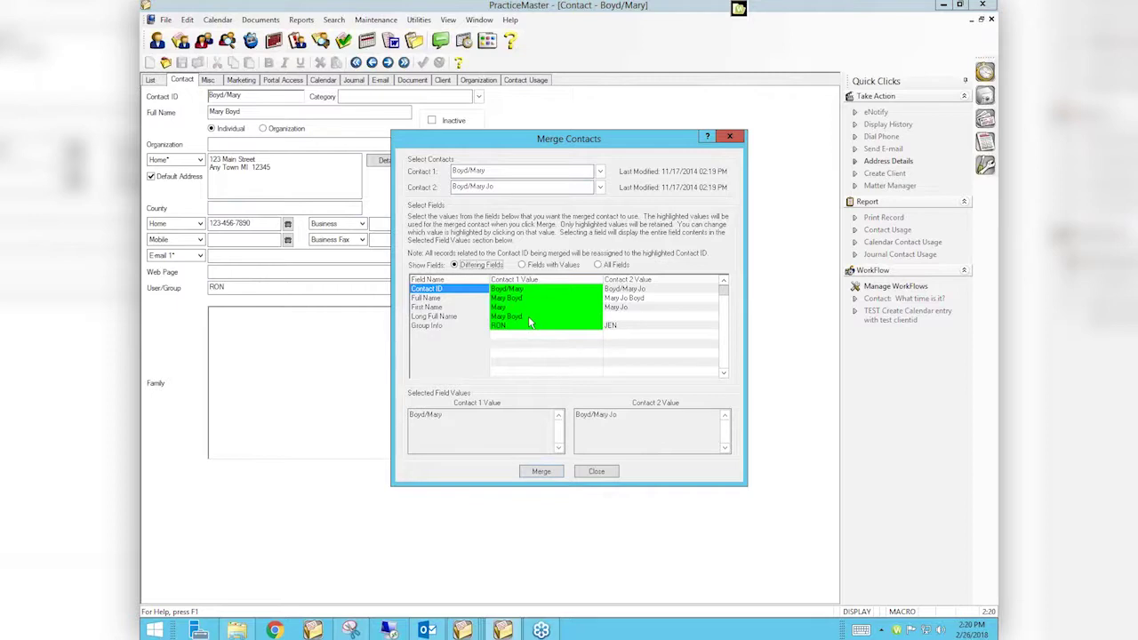
Select Contact 2's Long Full Name, First Name, Full Name, Contact ID and Group Info JEN
click(617, 317)
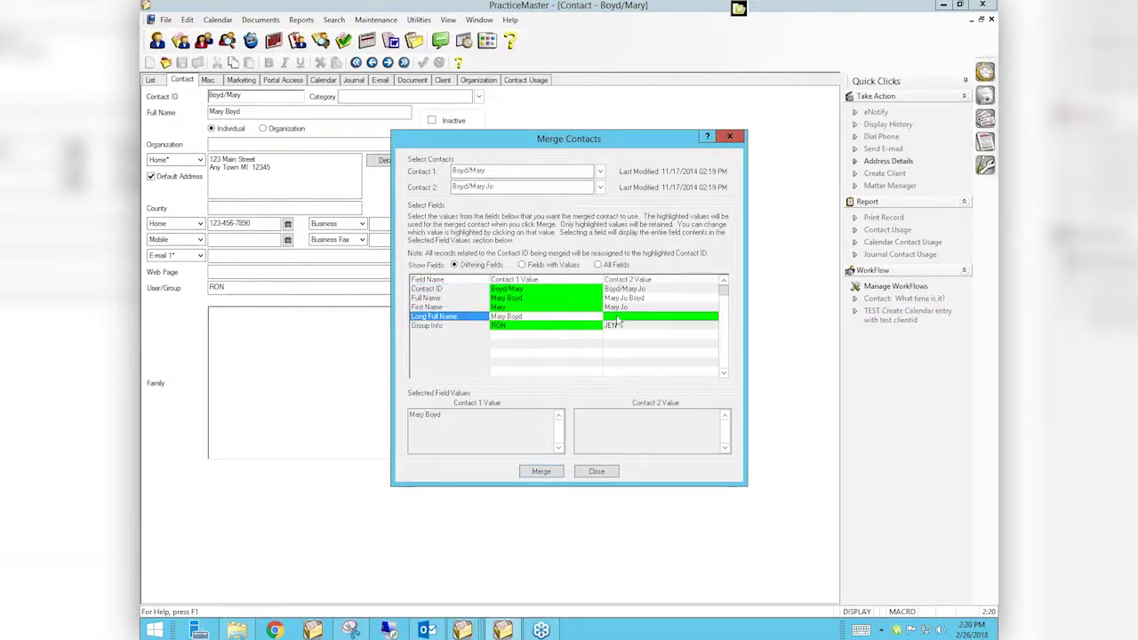
click(626, 308)
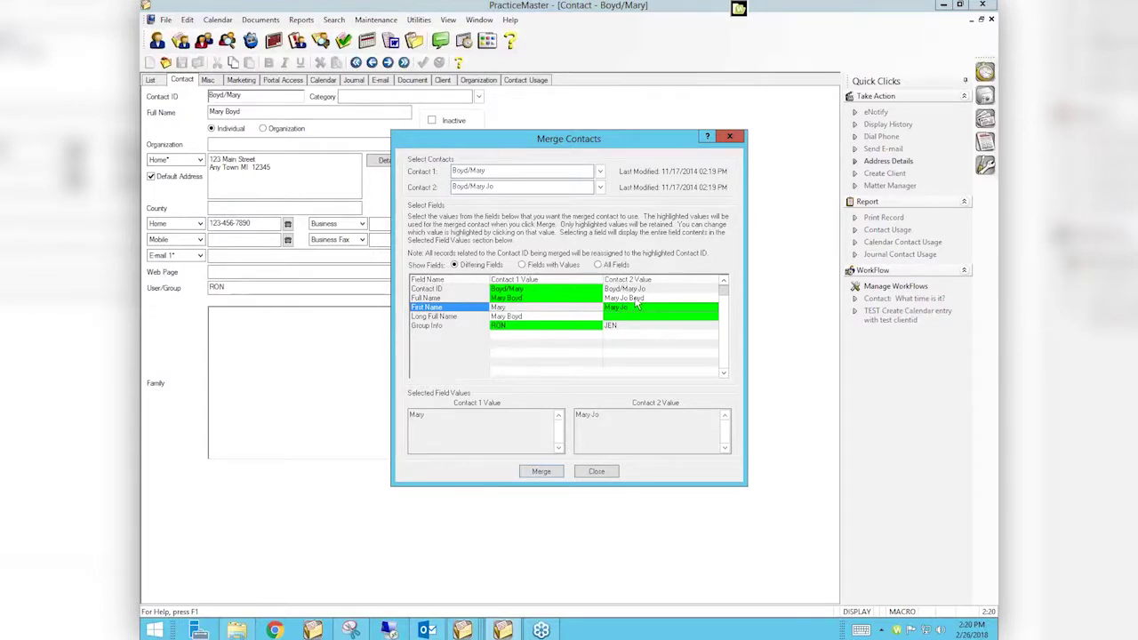
click(636, 299)
click(645, 292)
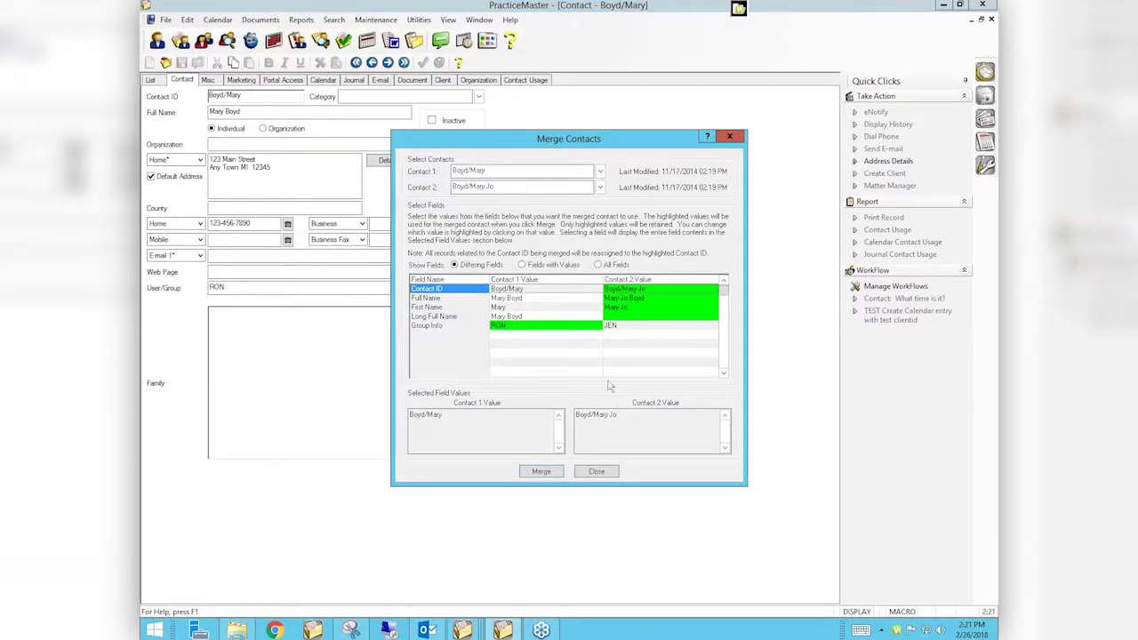
click(618, 327)
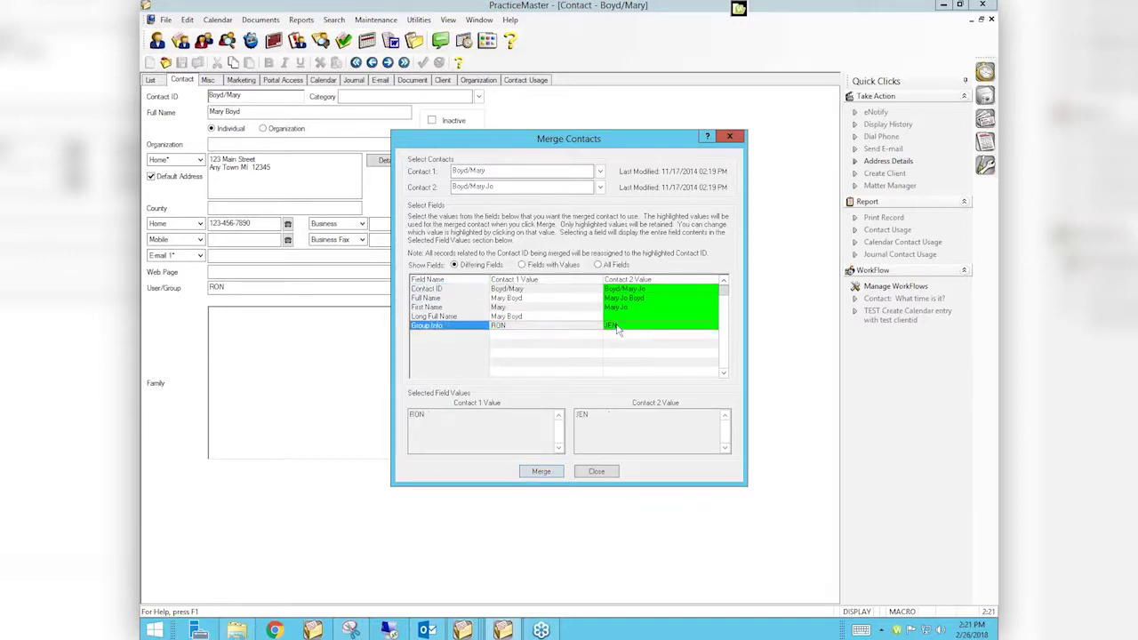
Run the merge, confirm it, and dismiss the unable-to-load-record warning
click(542, 472)
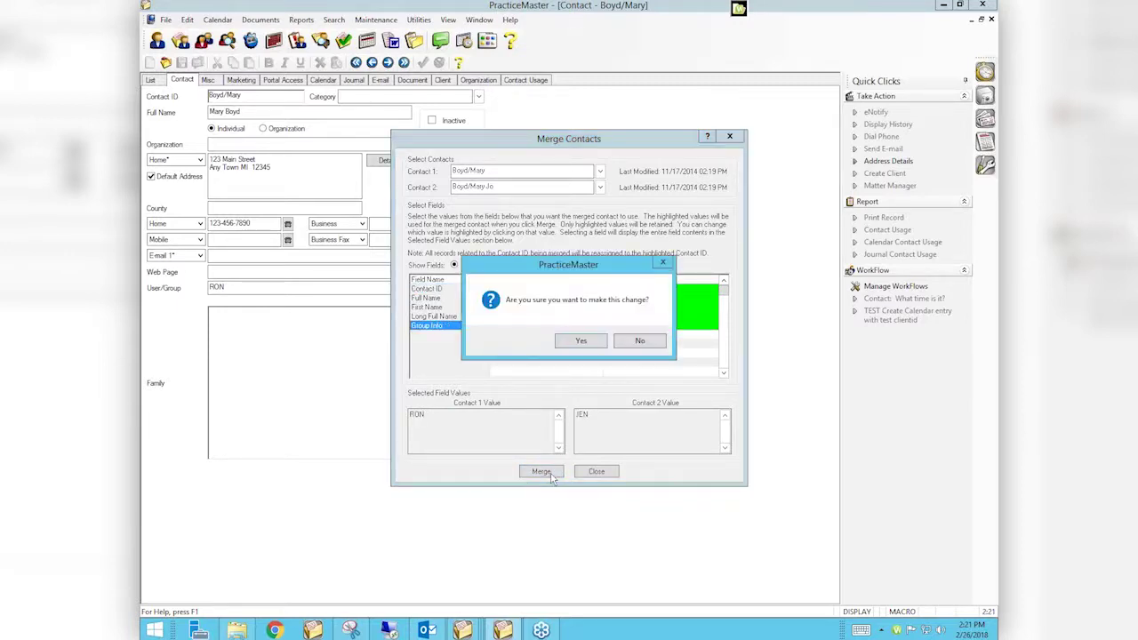
click(567, 343)
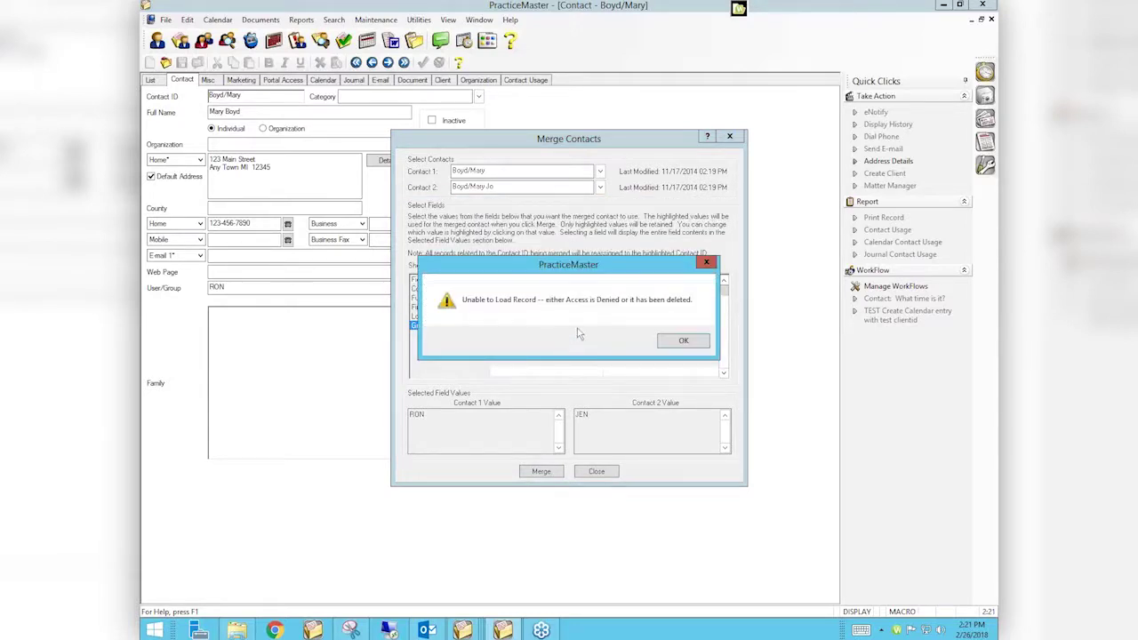
click(684, 341)
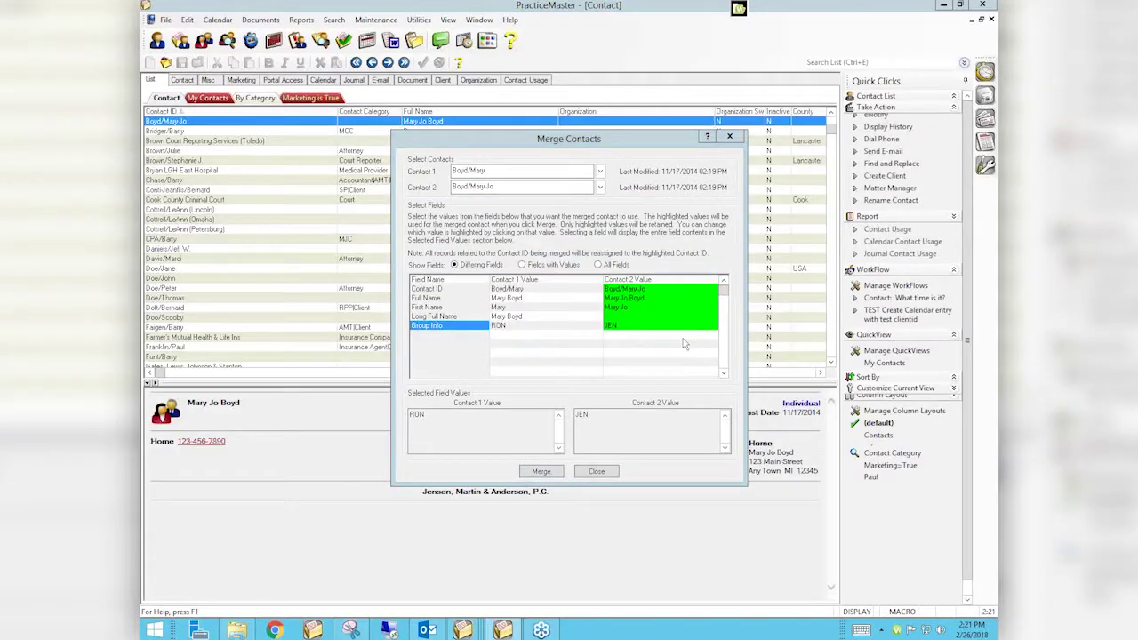
click(598, 473)
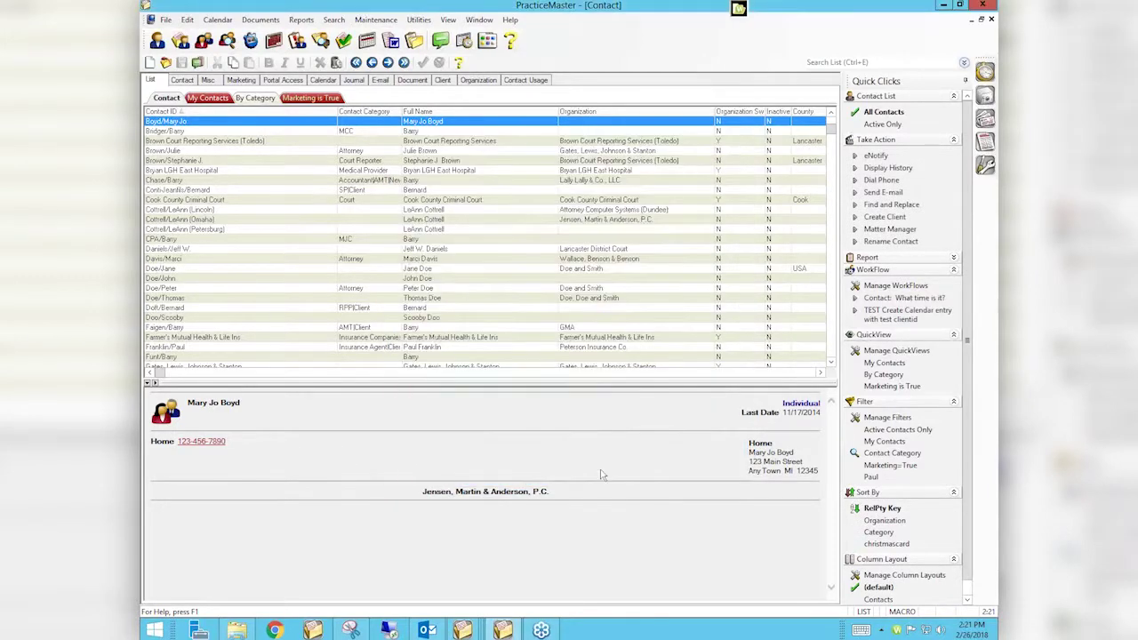
double_click(203, 124)
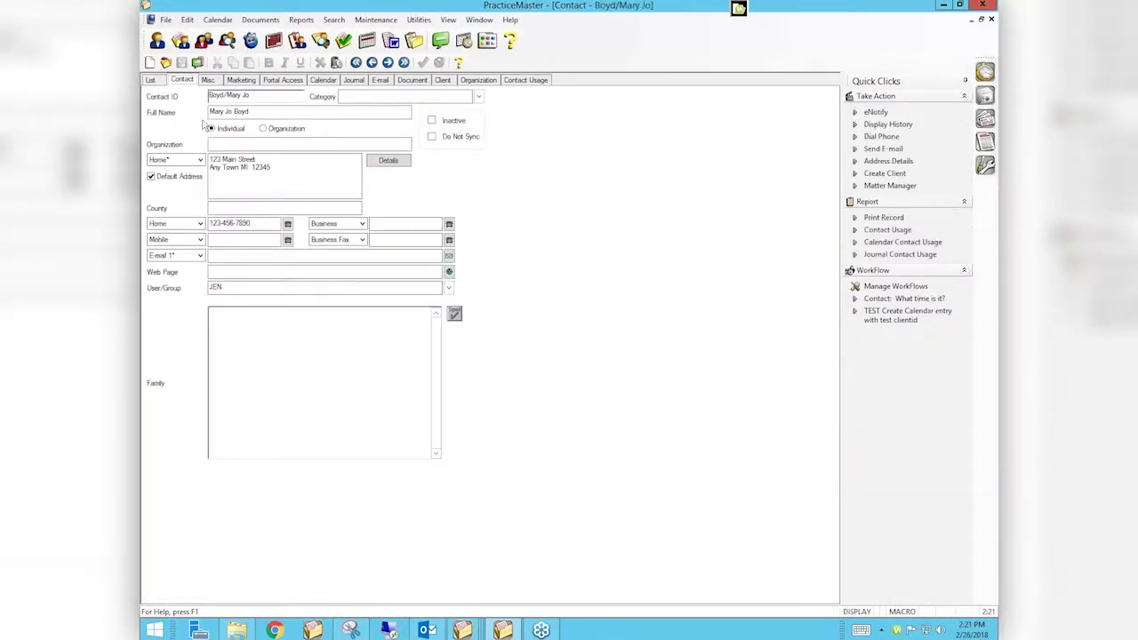
click(242, 287)
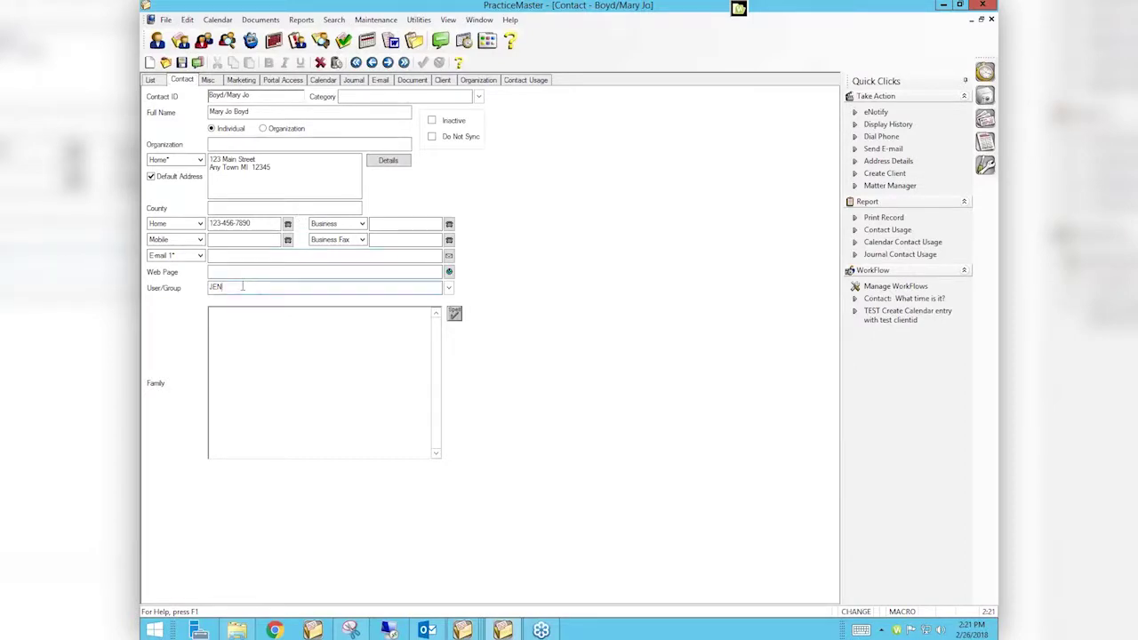
text(, RON)
Open Chrome and load the Attorney Computer Systems /people/ page from the 'att' suggestion
click(285, 631)
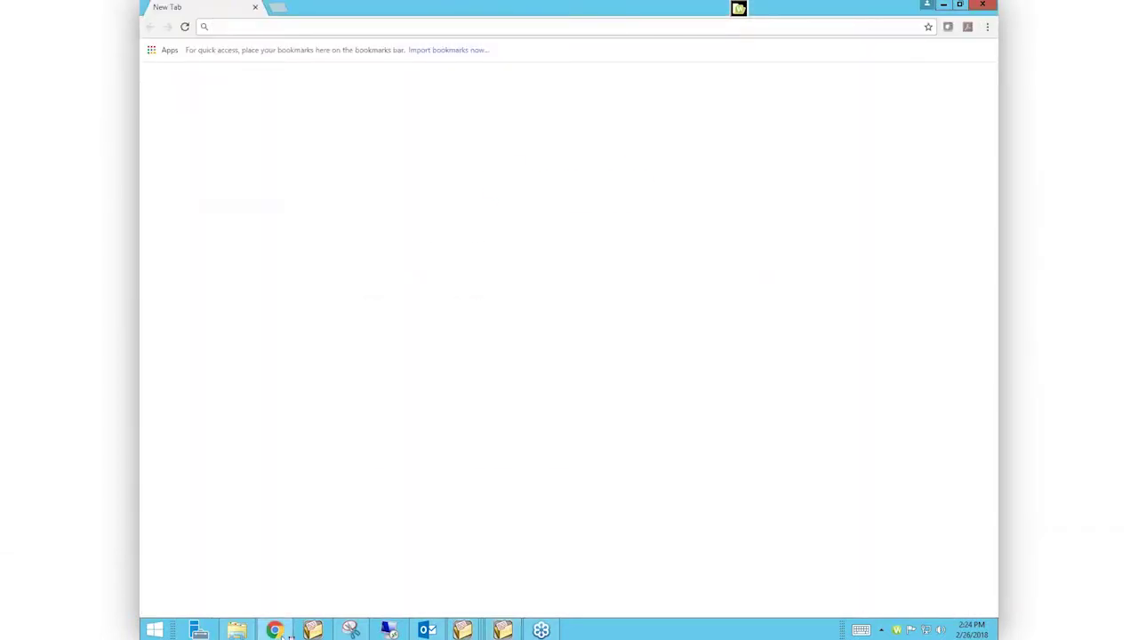
text(att)
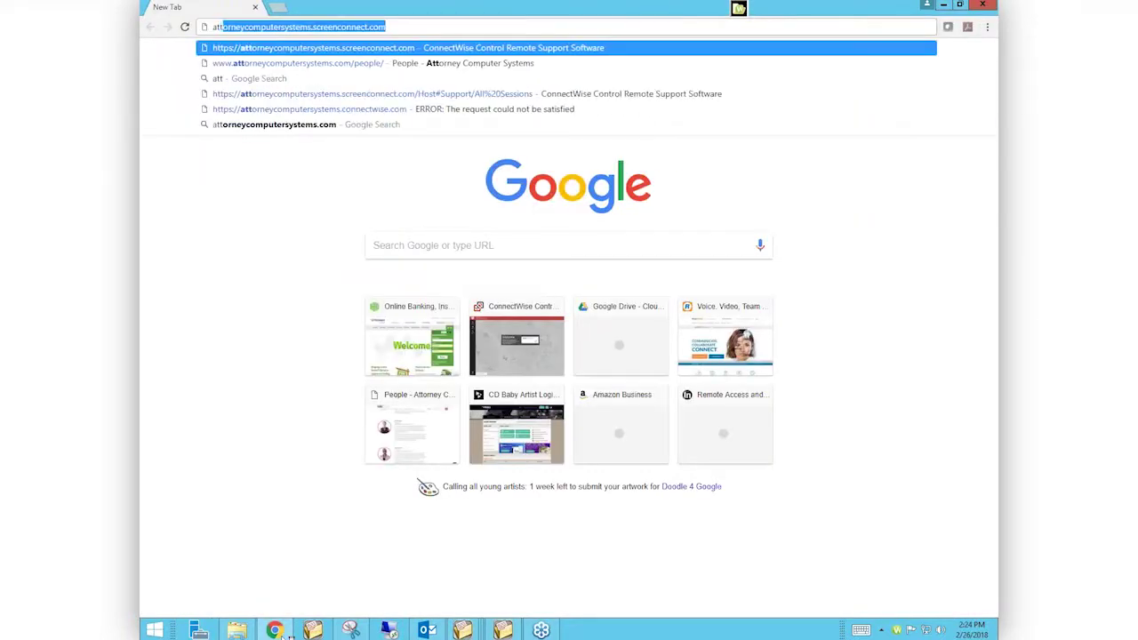
key(Down)
key(Return)
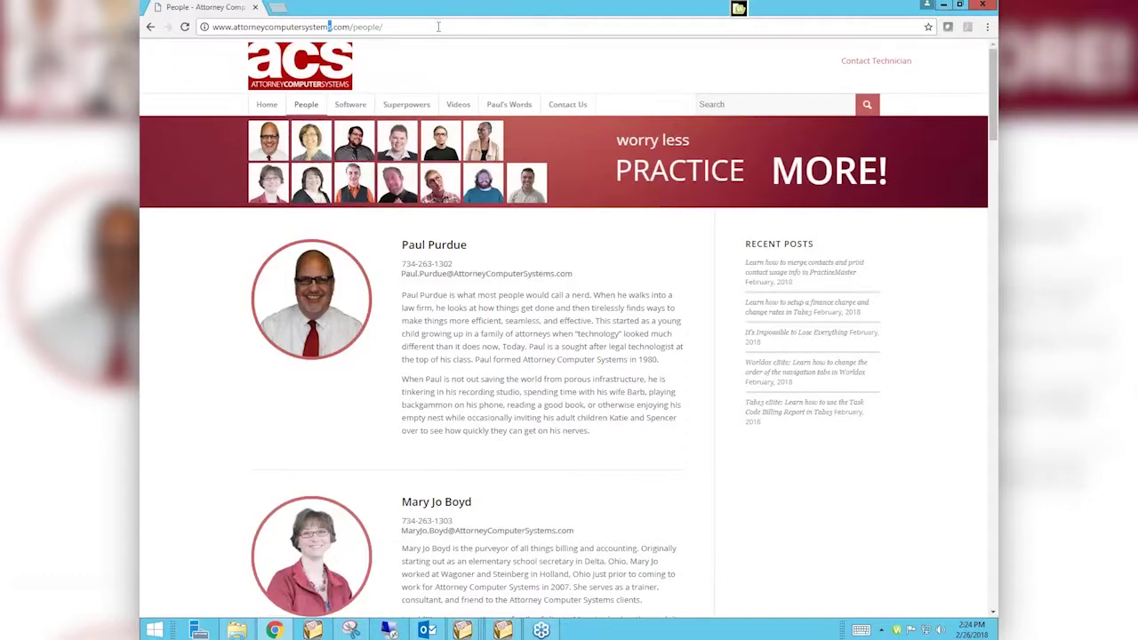
From the Videos page, open Tabs3 Virtual User Group Meetings (March 26, 2018 session) in a new tab
mouse_move(462, 108)
click(463, 107)
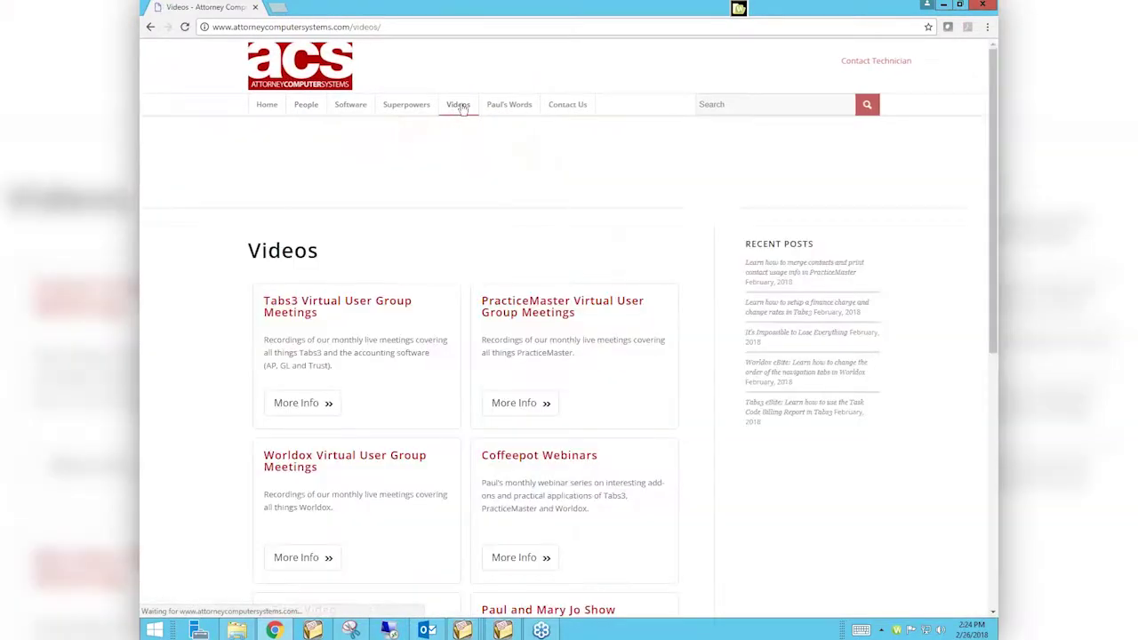
scroll(461, 102, down, 1)
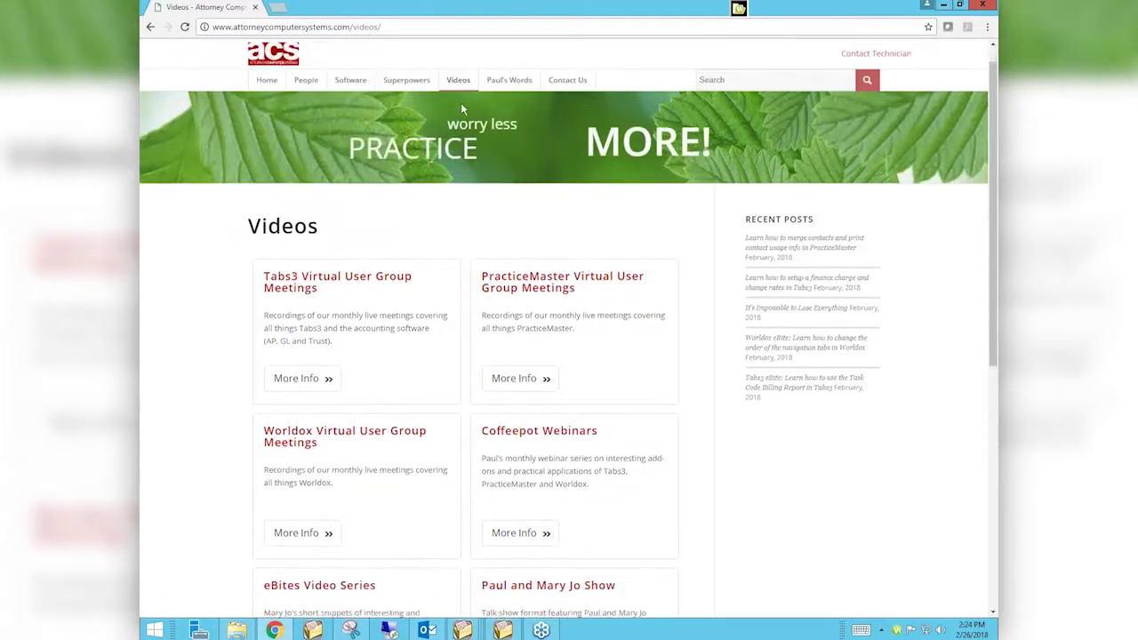
scroll(460, 108, down, 1)
scroll(462, 109, down, 1)
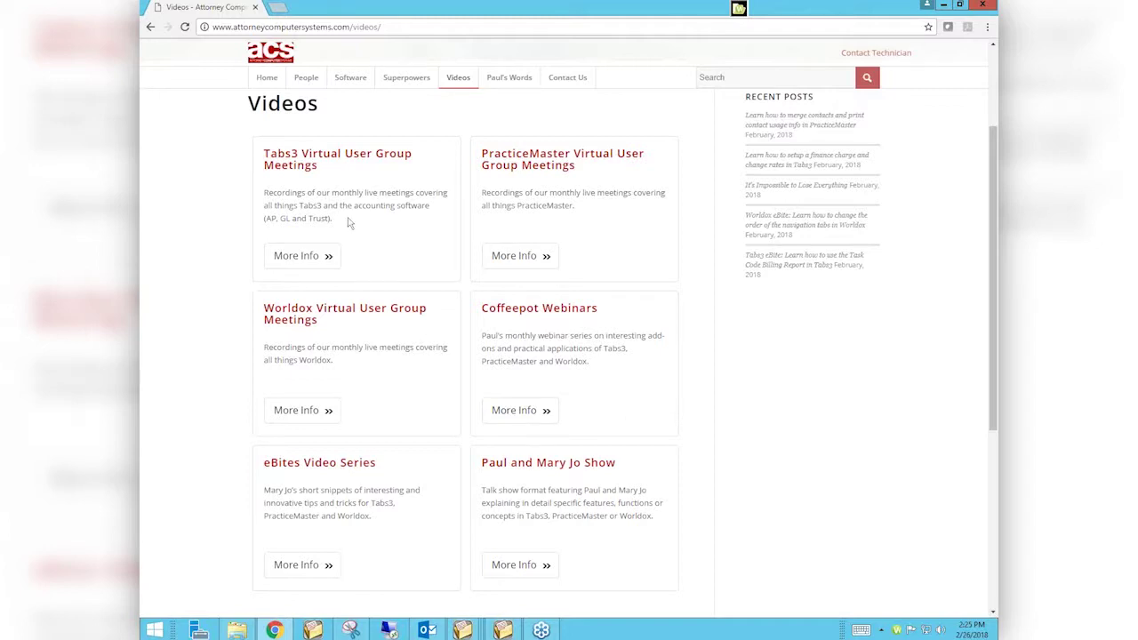
click(301, 258)
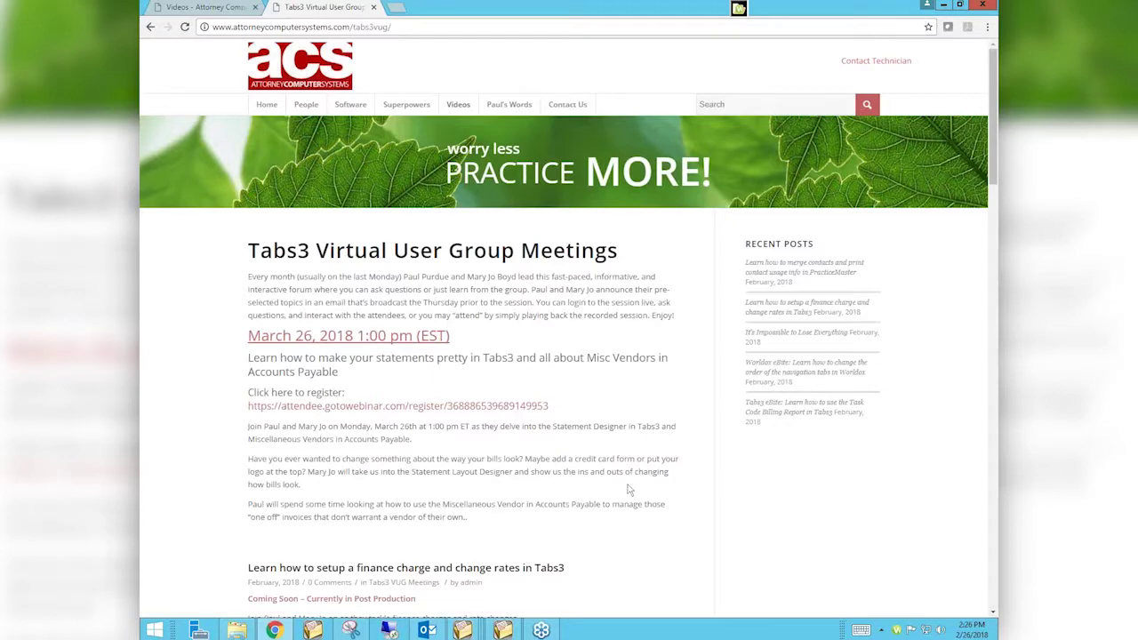
Scroll down the Tabs3 VUG page to the General Ledger budgets and AP partial-payment videos
scroll(627, 489, down, 5)
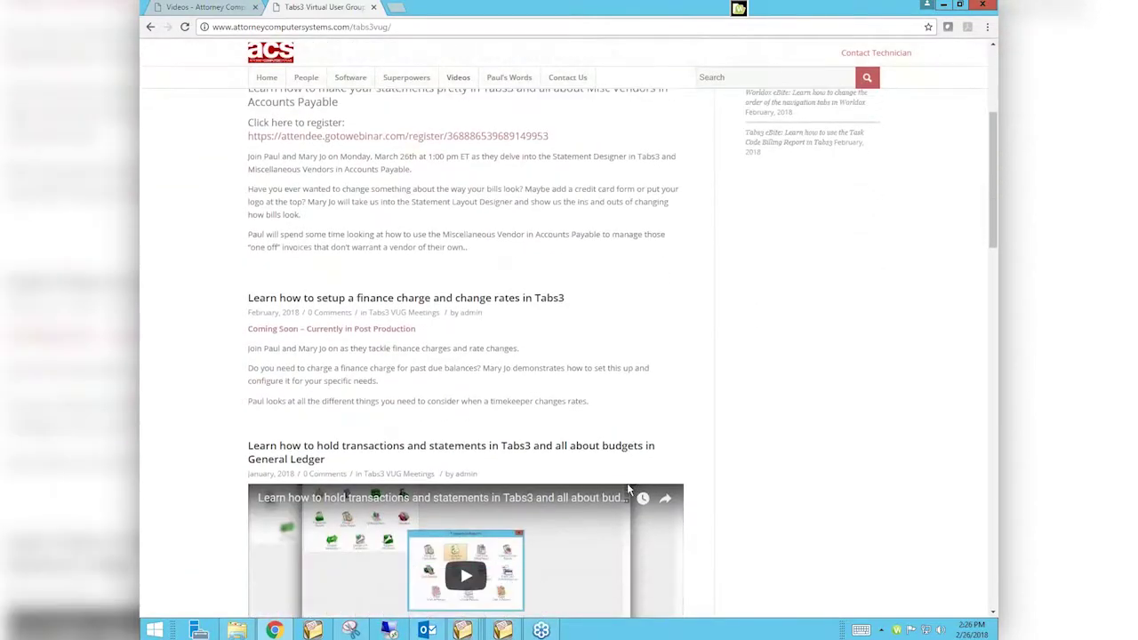
scroll(628, 490, down, 3)
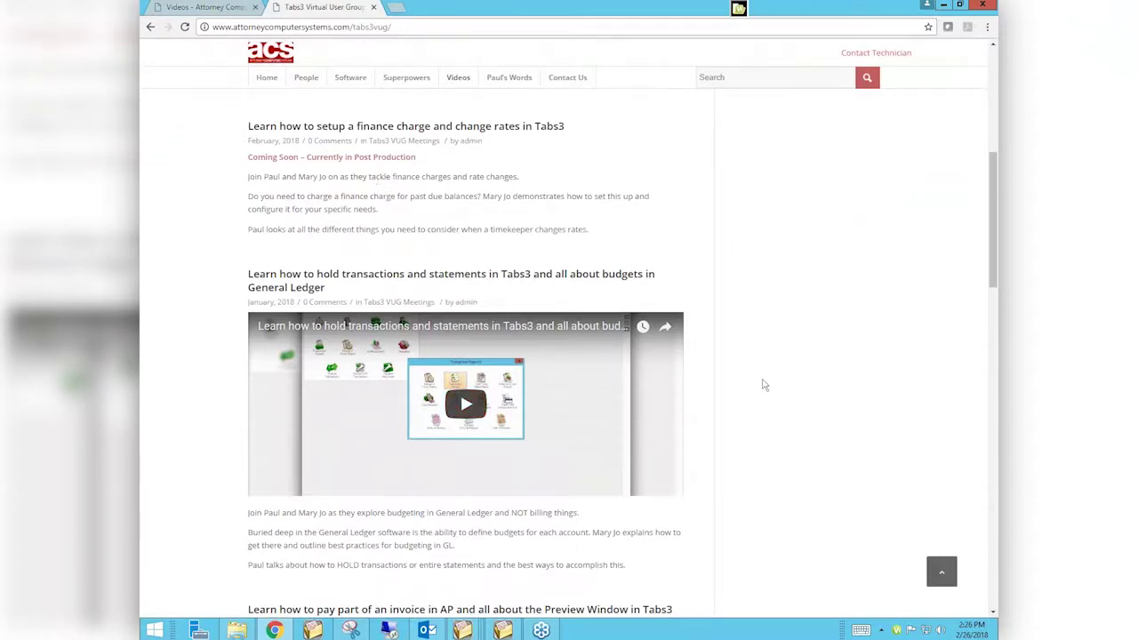
scroll(764, 385, down, 3)
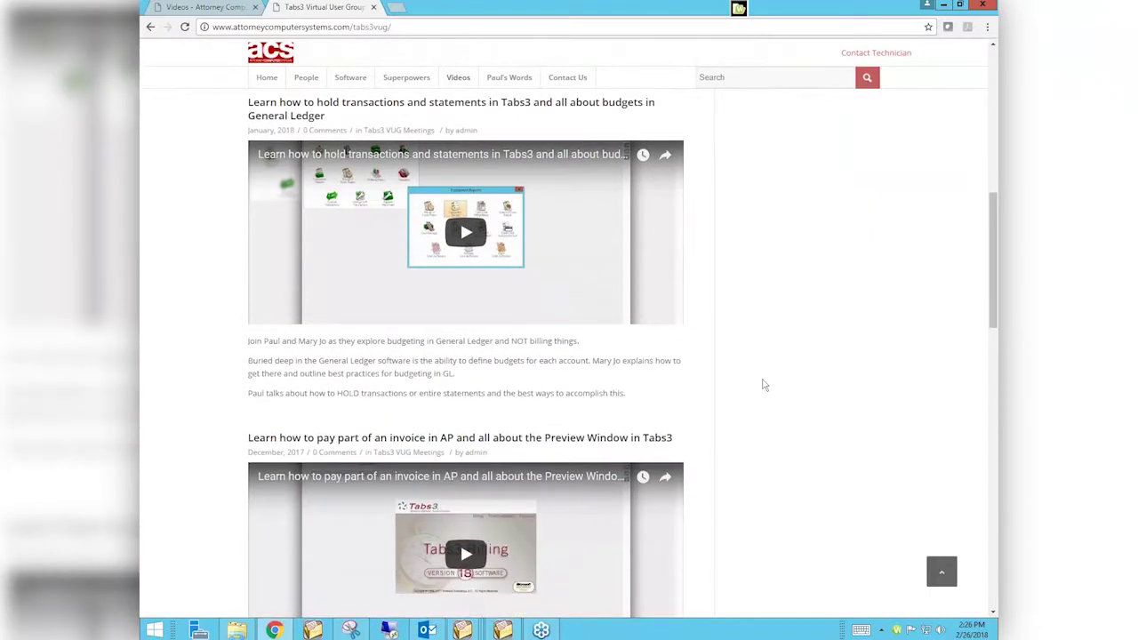
Search the site for 'email' and open the full results page
click(764, 77)
text(email)
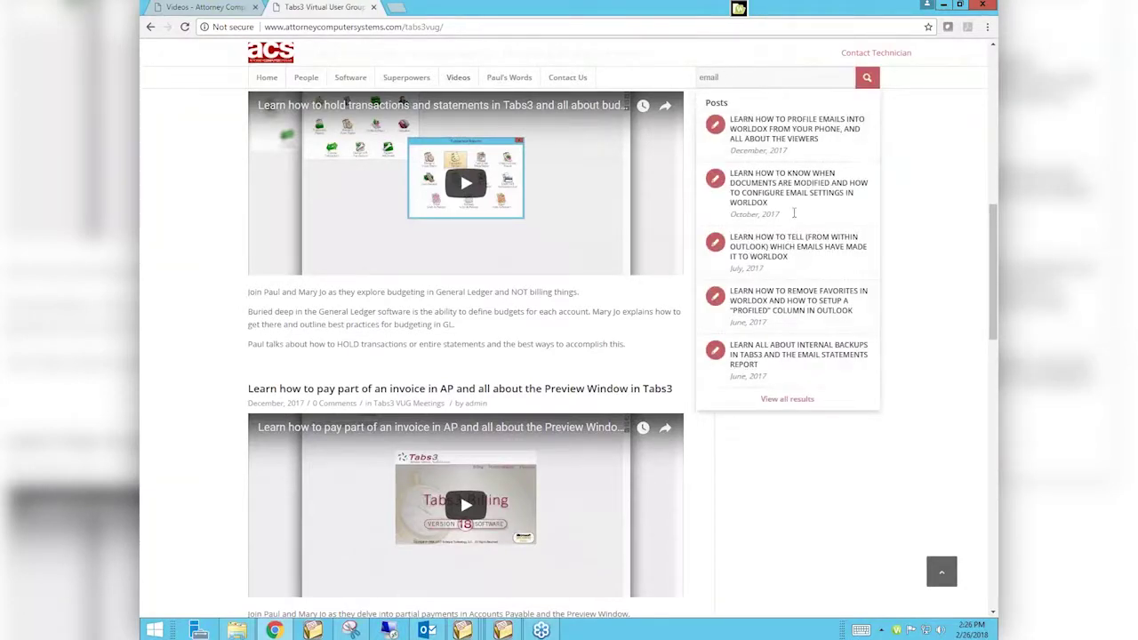
click(789, 400)
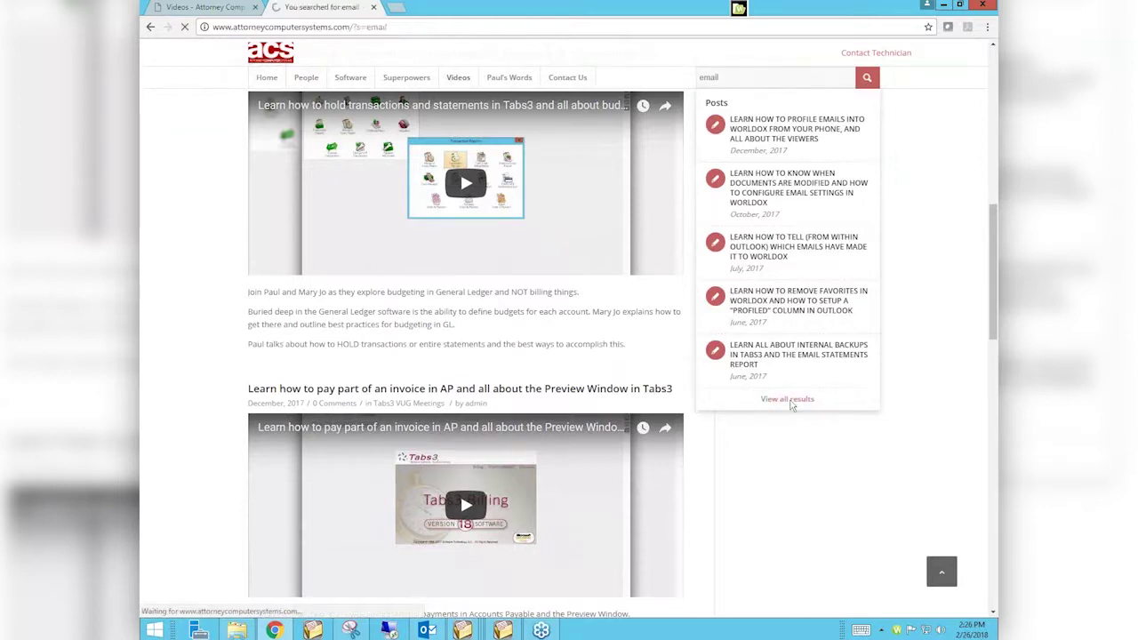